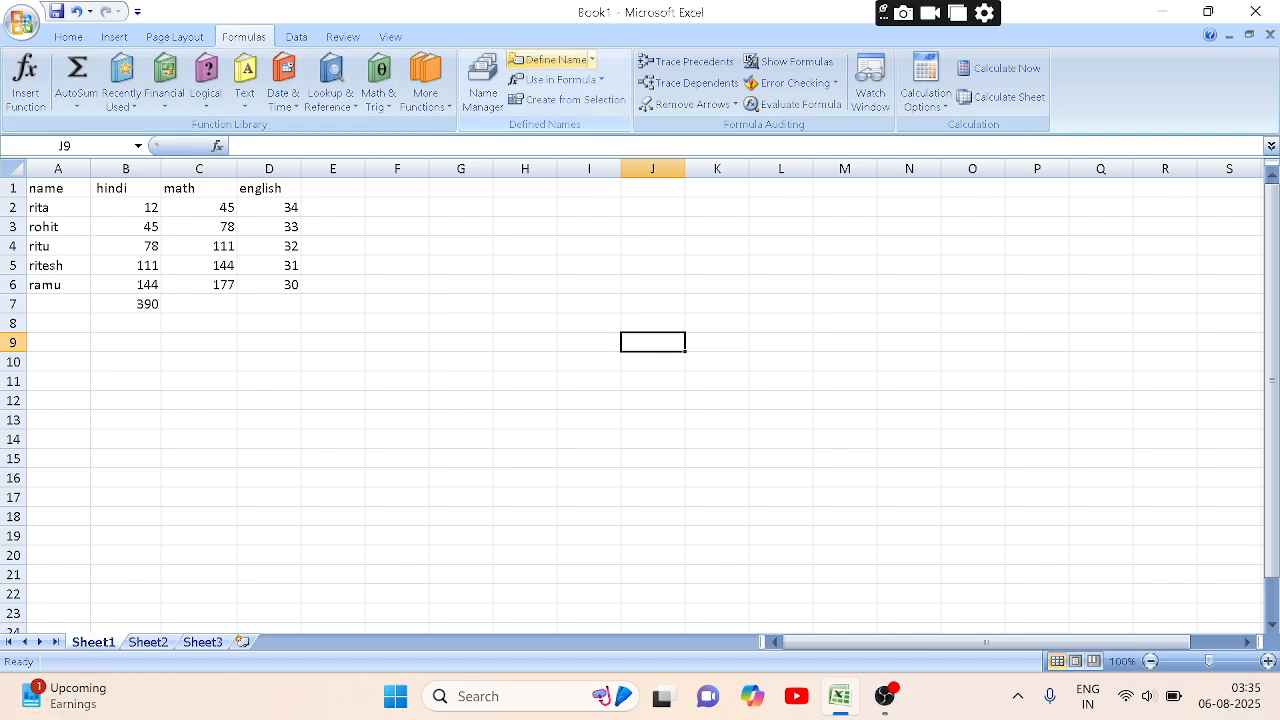
Step: Define the workbook-level name asd for the range A1:E8 that covers the marks table
click(461, 265)
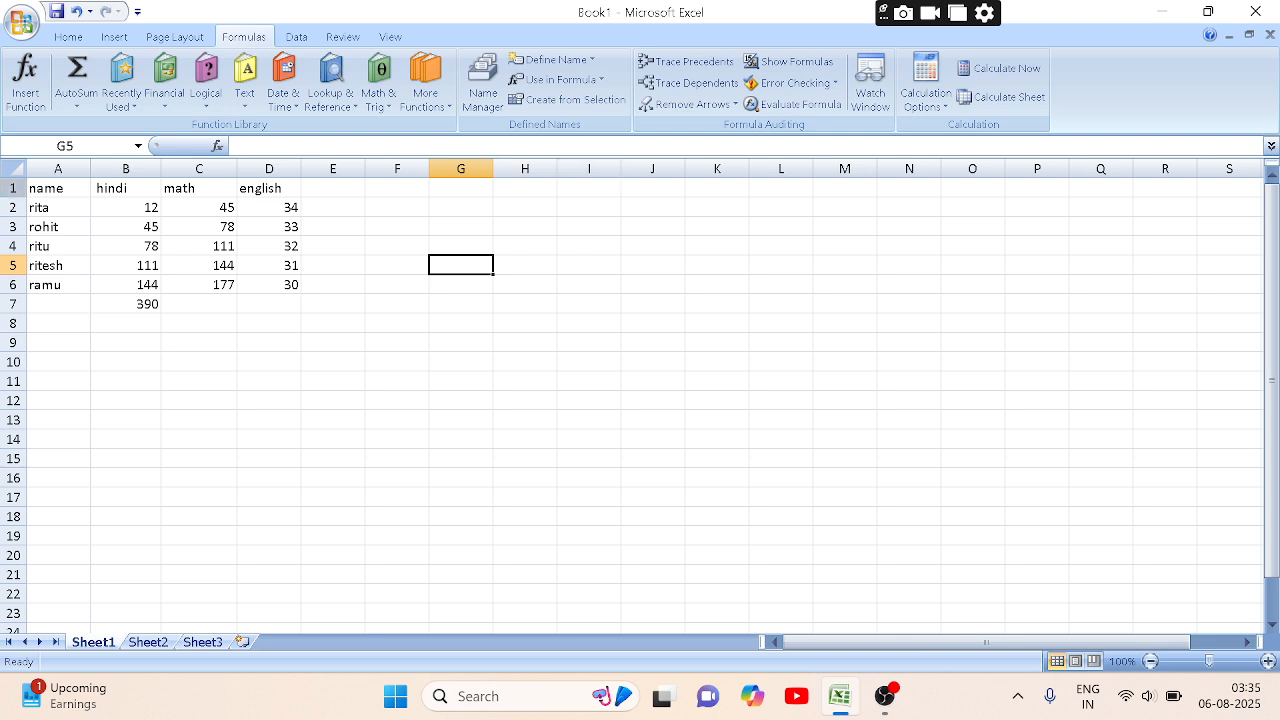
drag(58, 188, 333, 323)
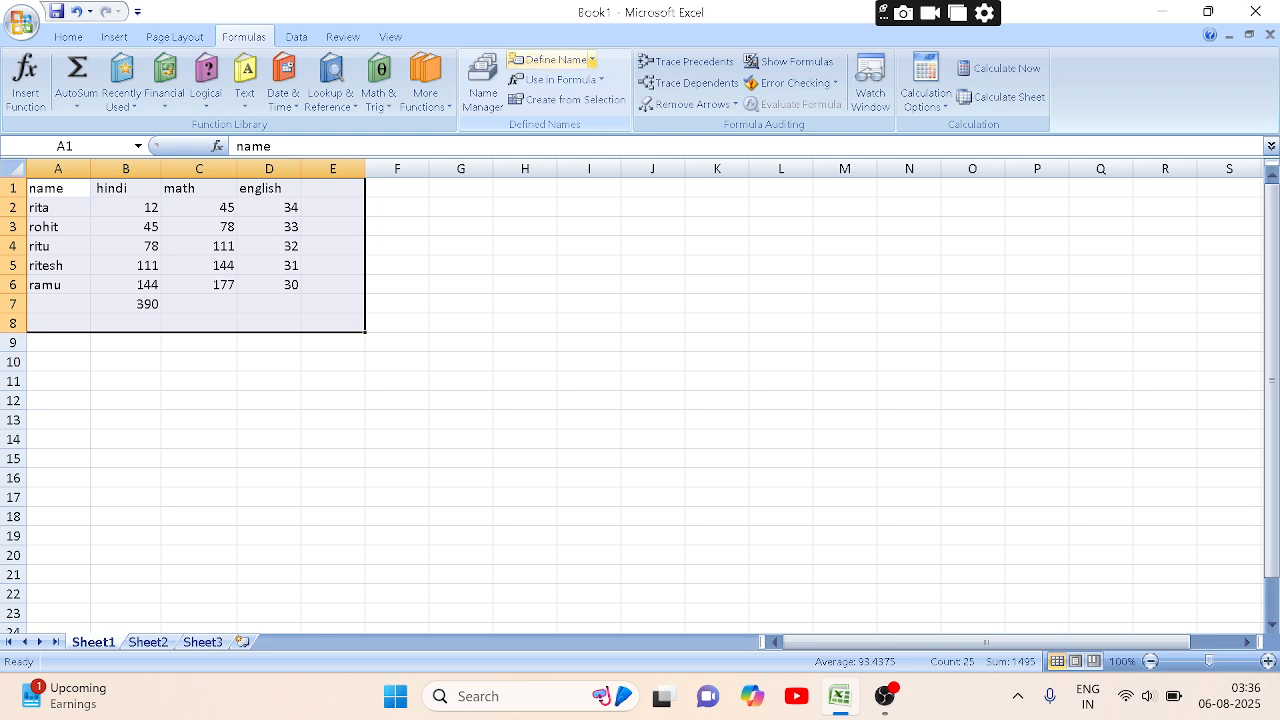
click(591, 60)
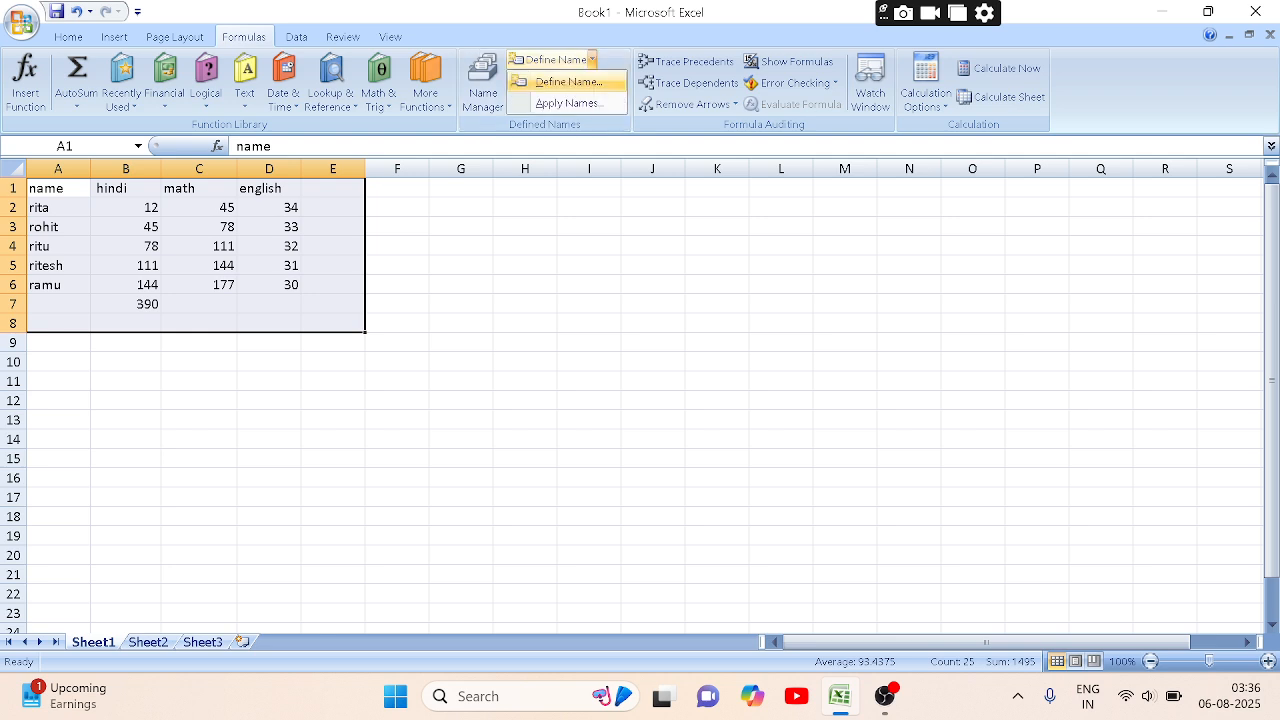
click(568, 81)
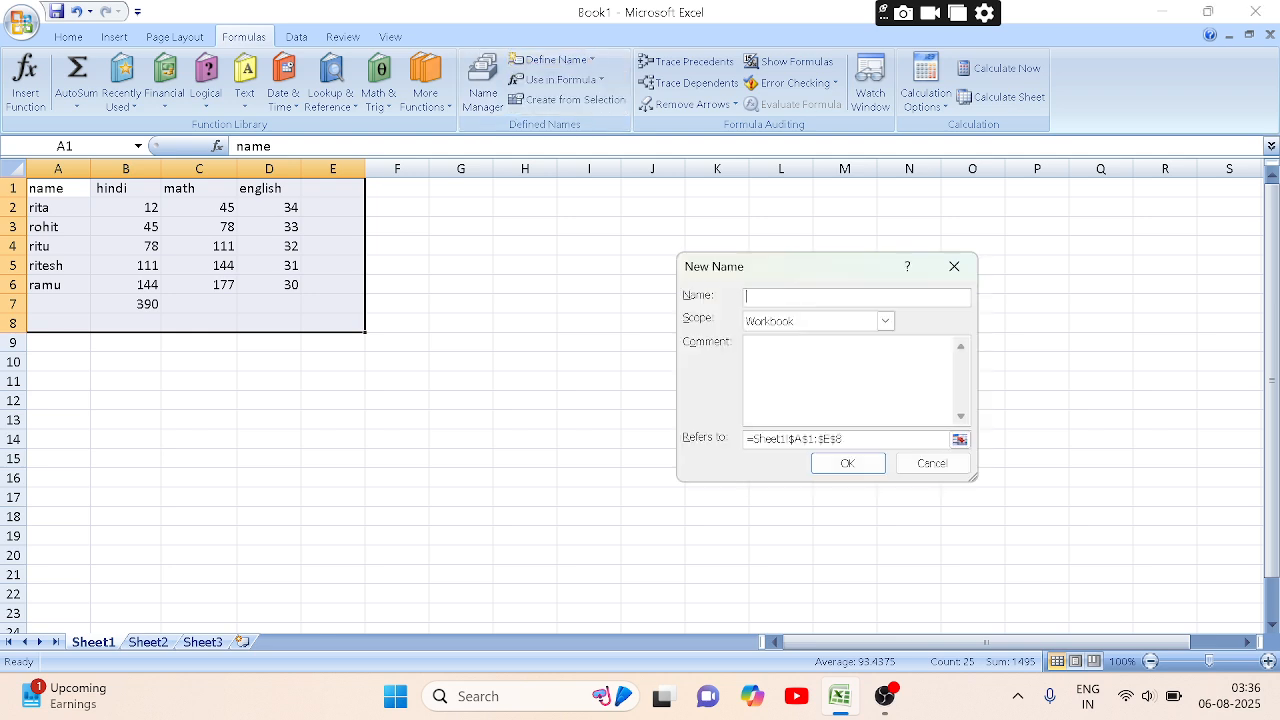
text(fg)
key(BackSpace)
key(BackSpace)
key(BackSpace)
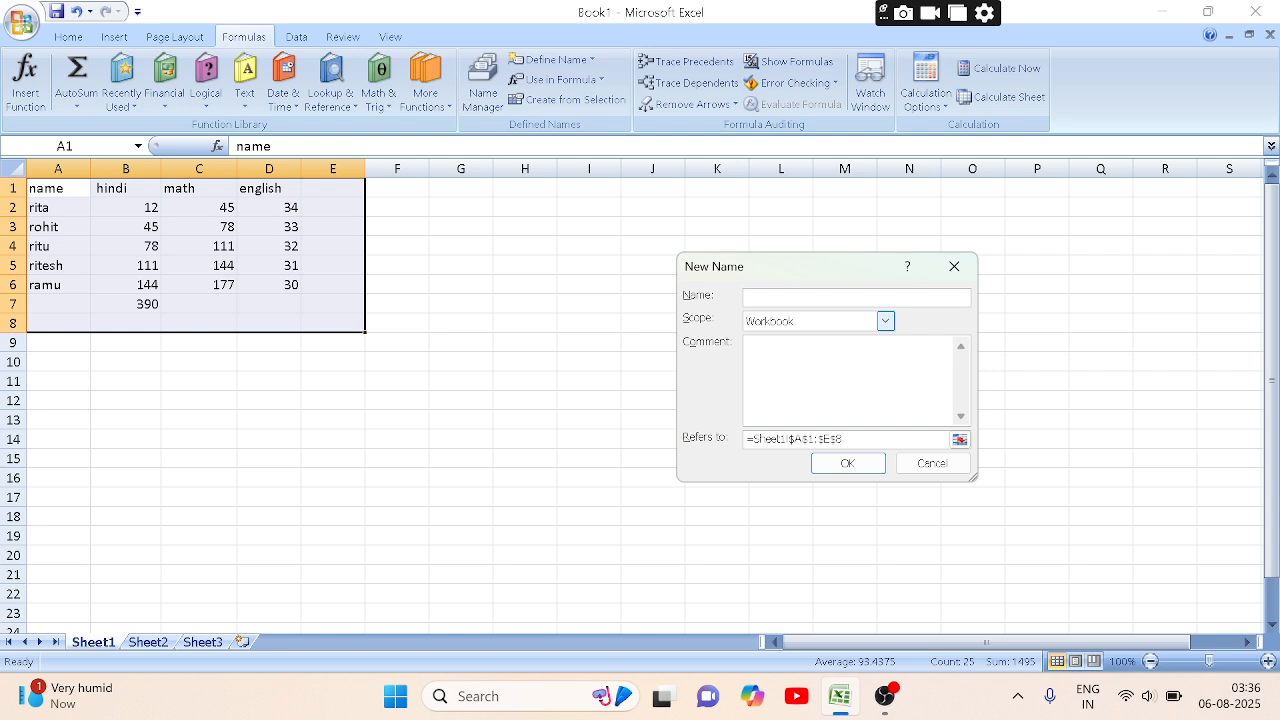
text(asd)
key(Return)
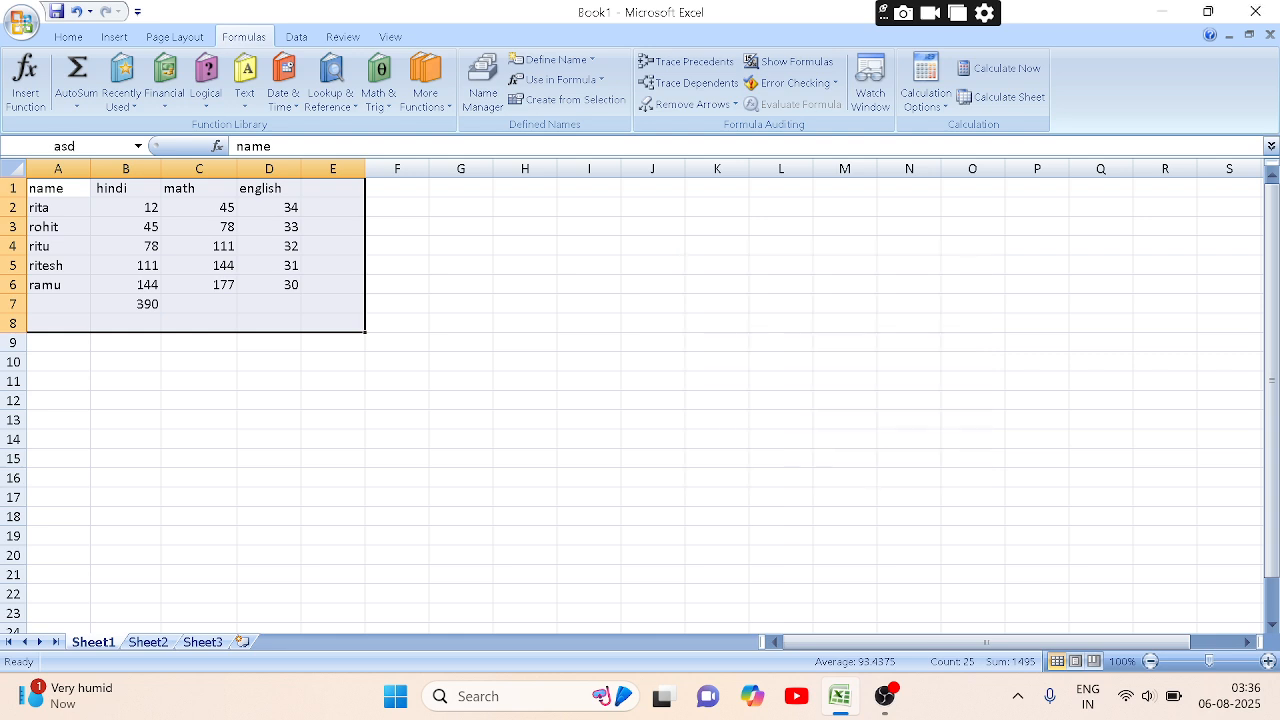
Step: Enter a formula in cell H12 that refers to the defined name asd
drag(543, 400, 571, 400)
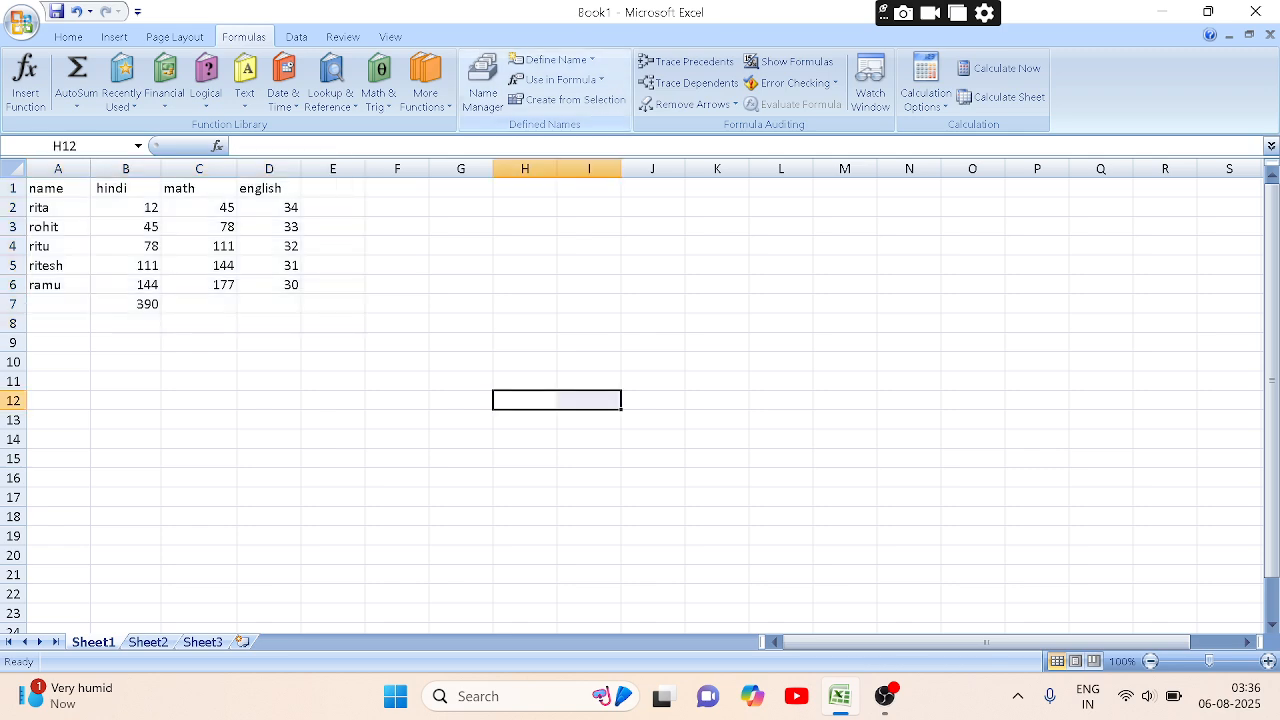
click(560, 79)
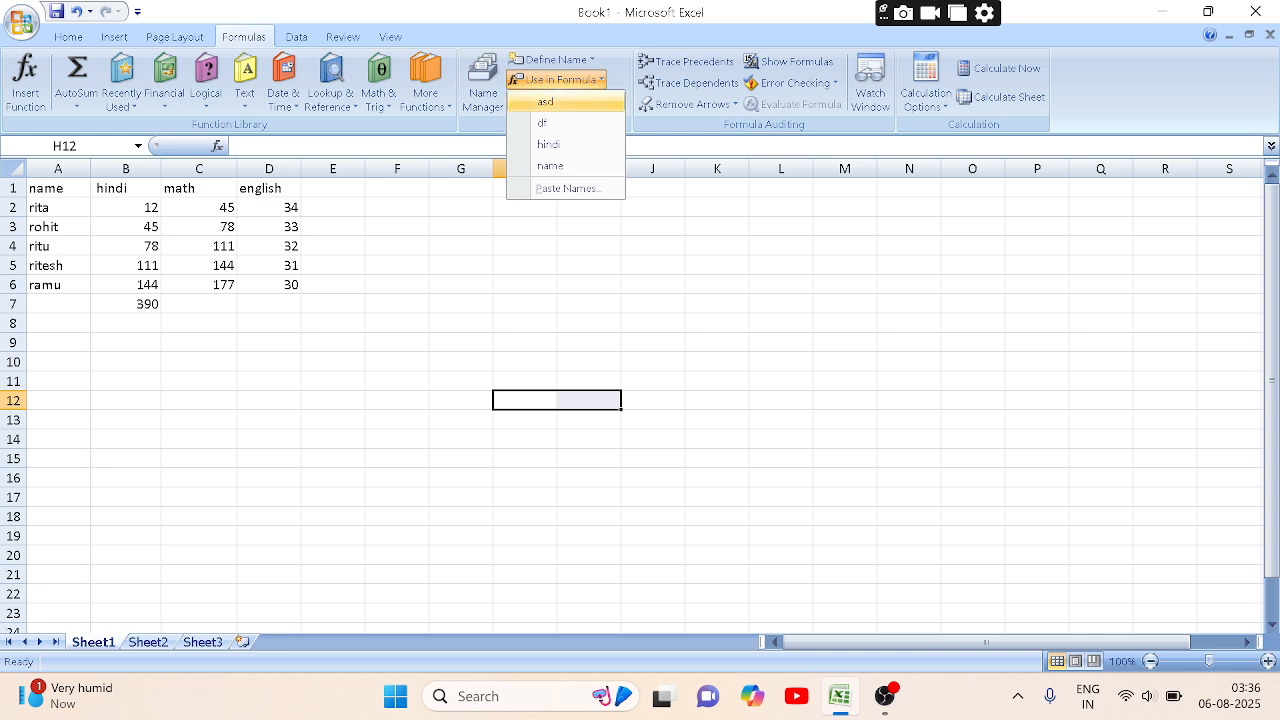
click(545, 101)
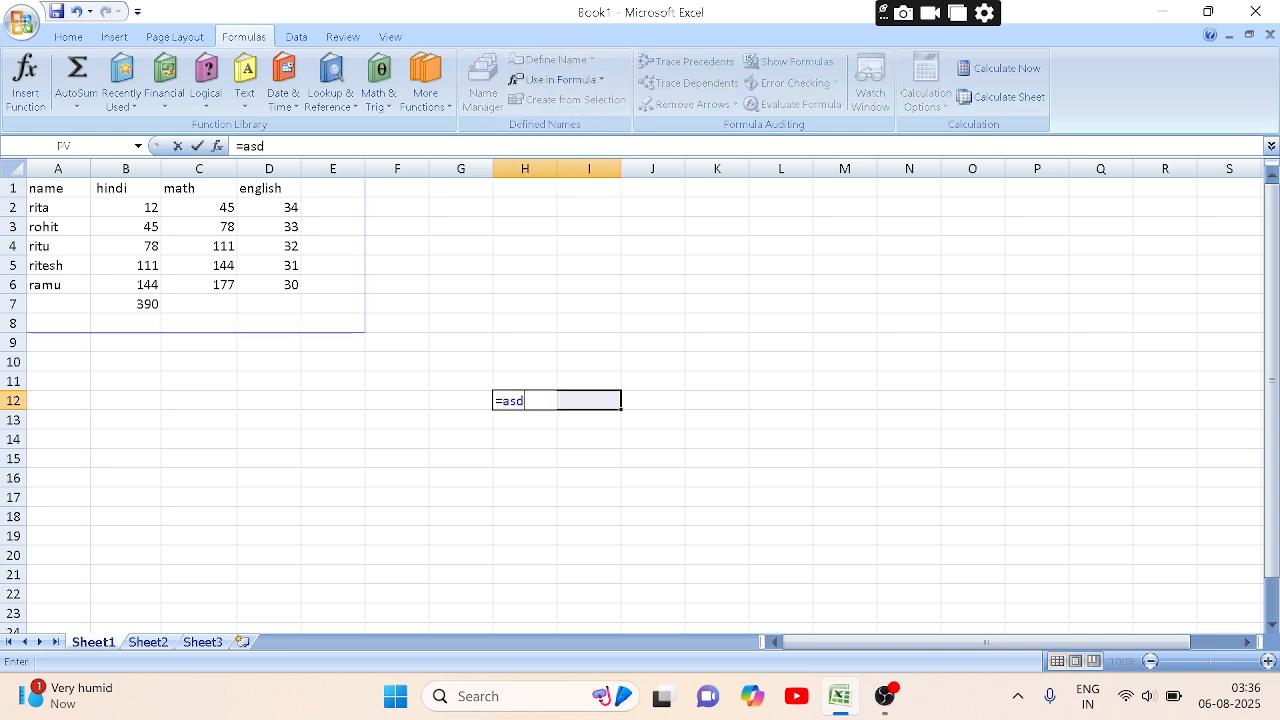
click(588, 285)
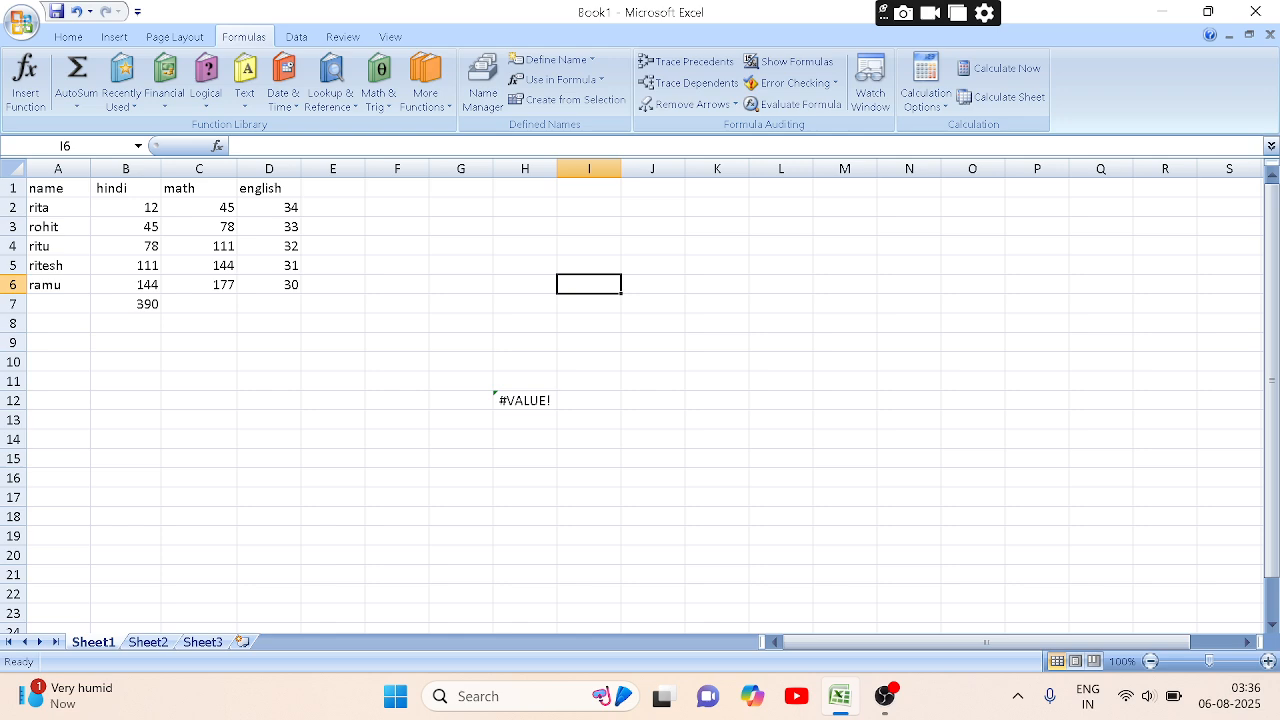
click(591, 59)
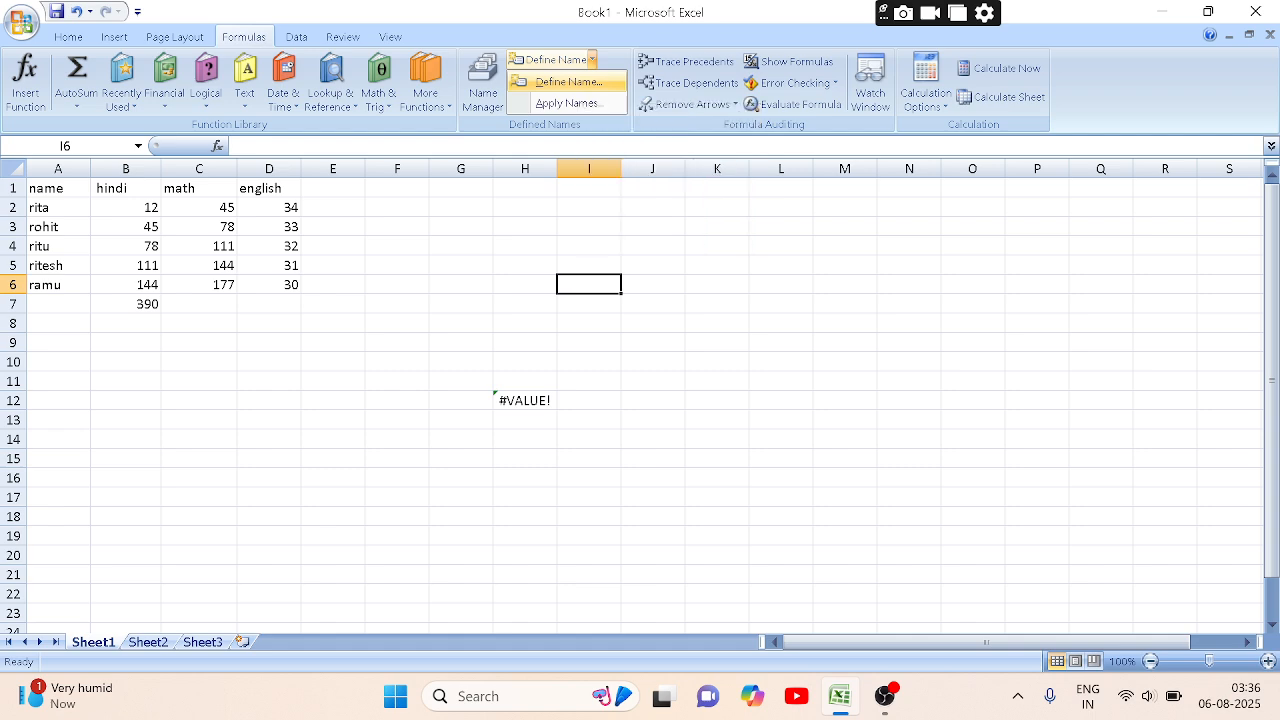
click(568, 81)
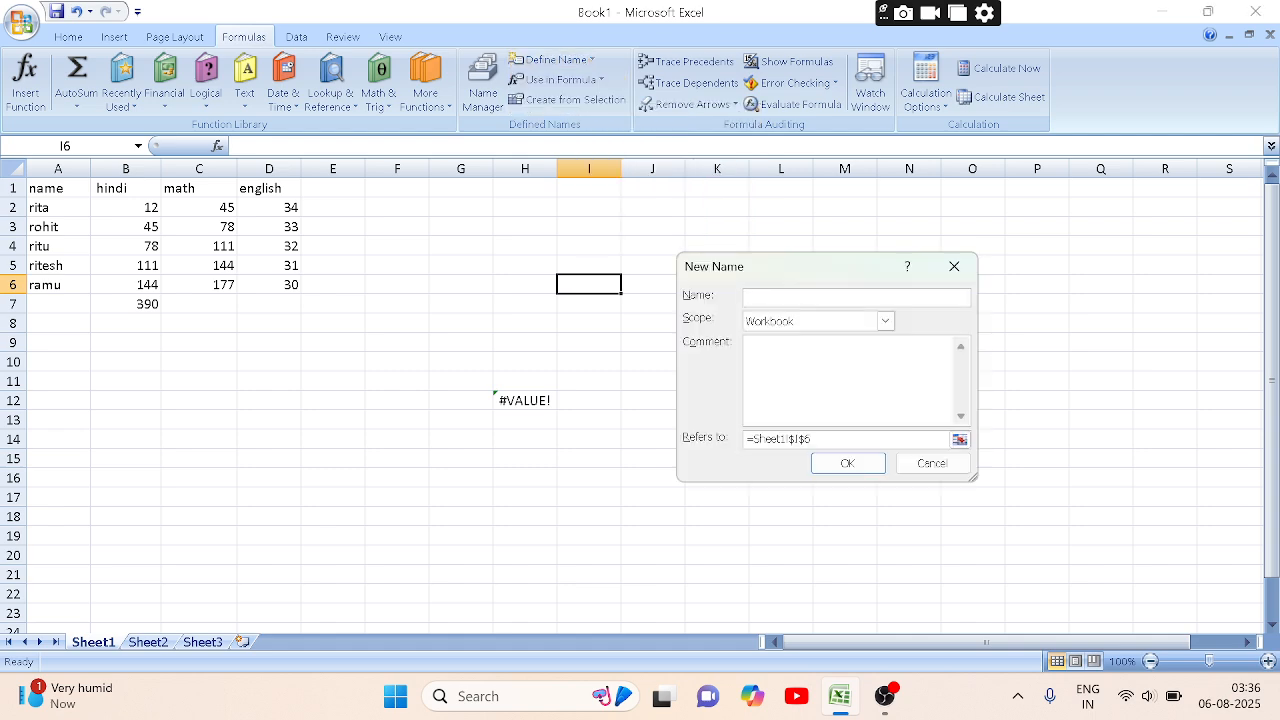
click(954, 266)
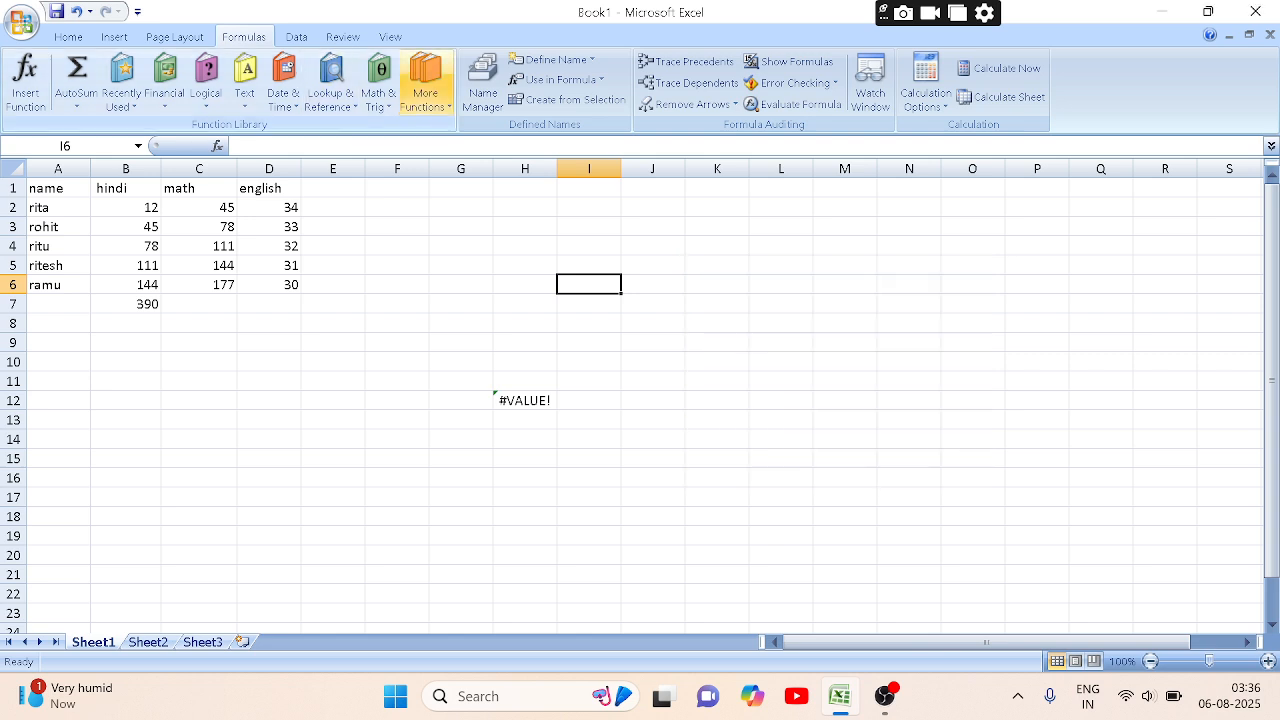
click(550, 59)
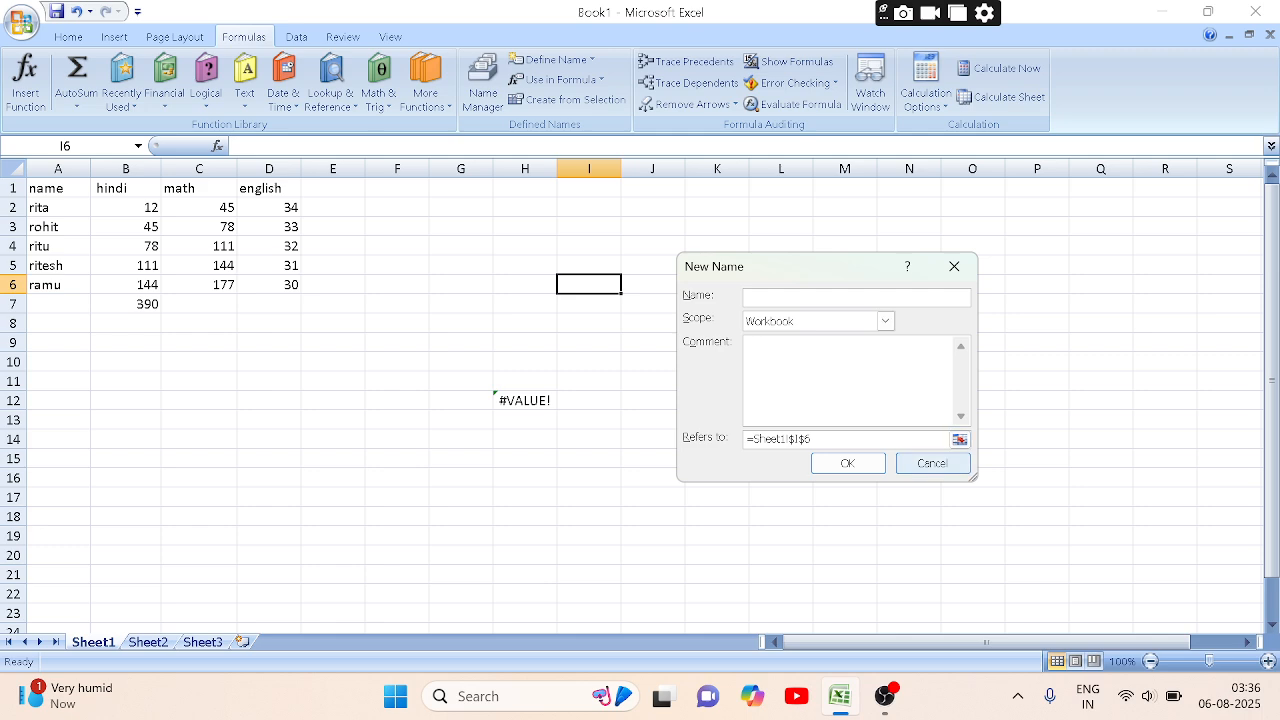
click(931, 463)
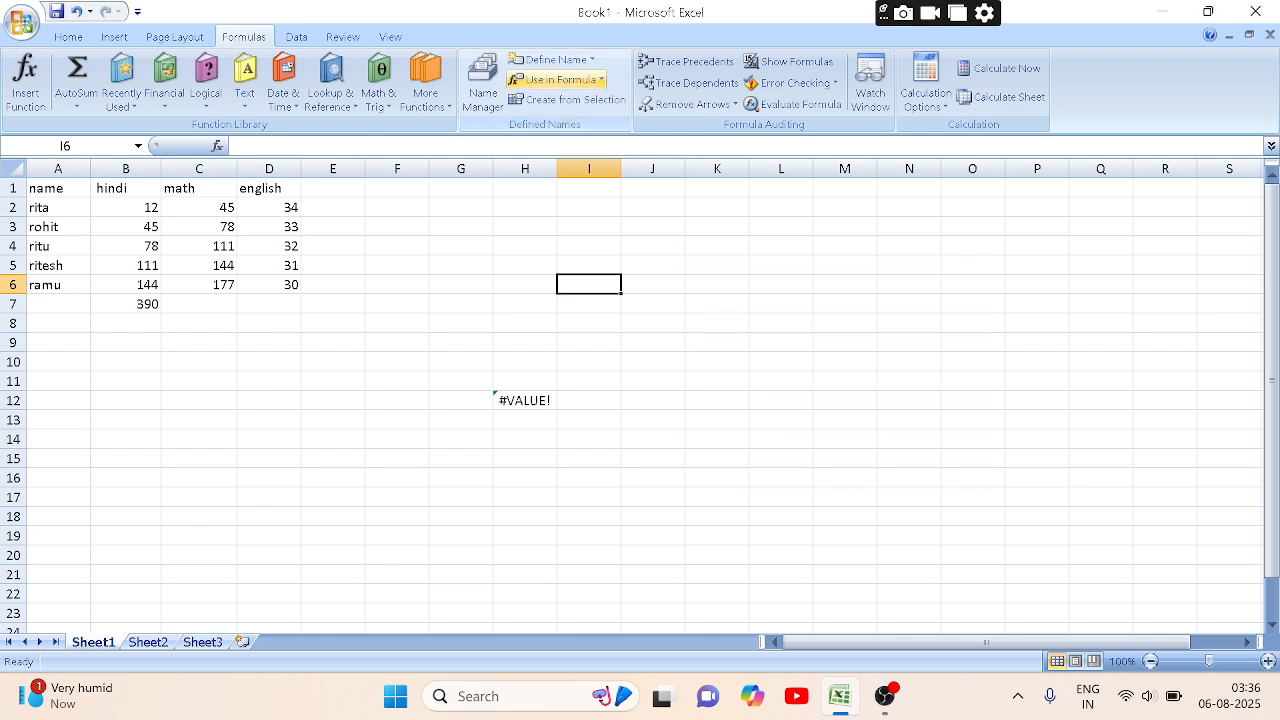
Step: Try the defined name asd as a formula in cell I6 and erase the entry
click(556, 79)
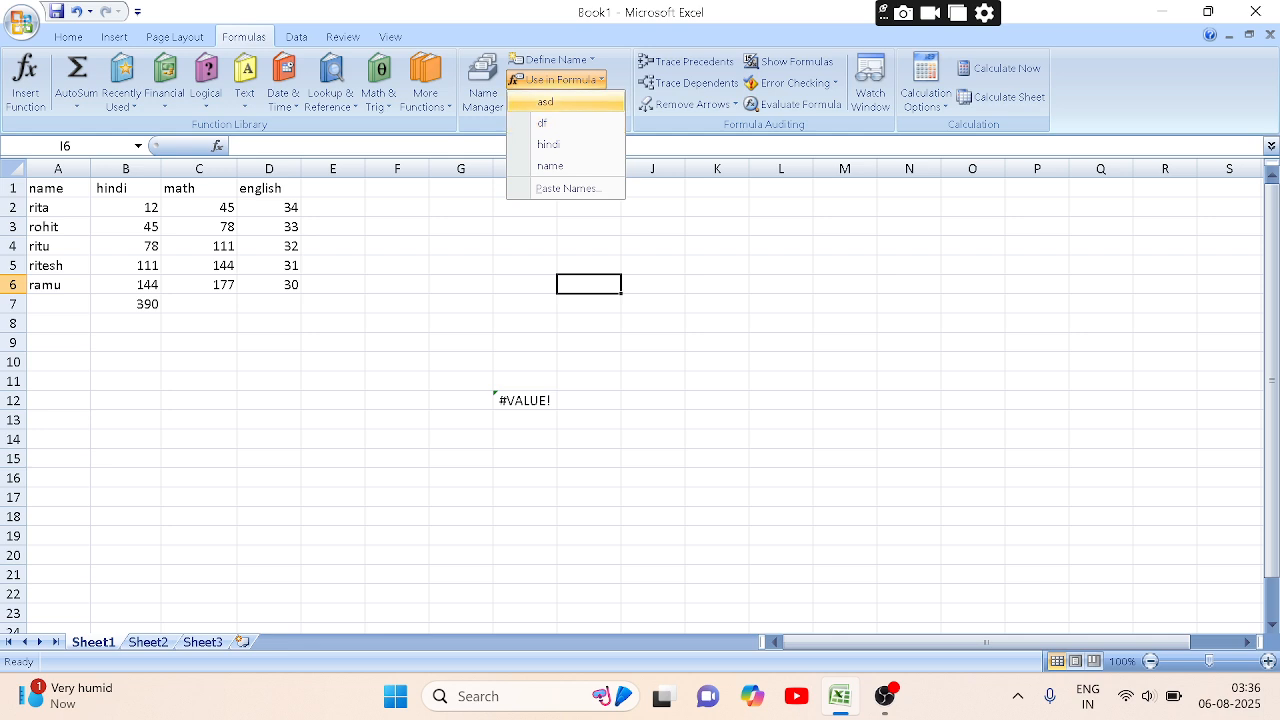
click(546, 102)
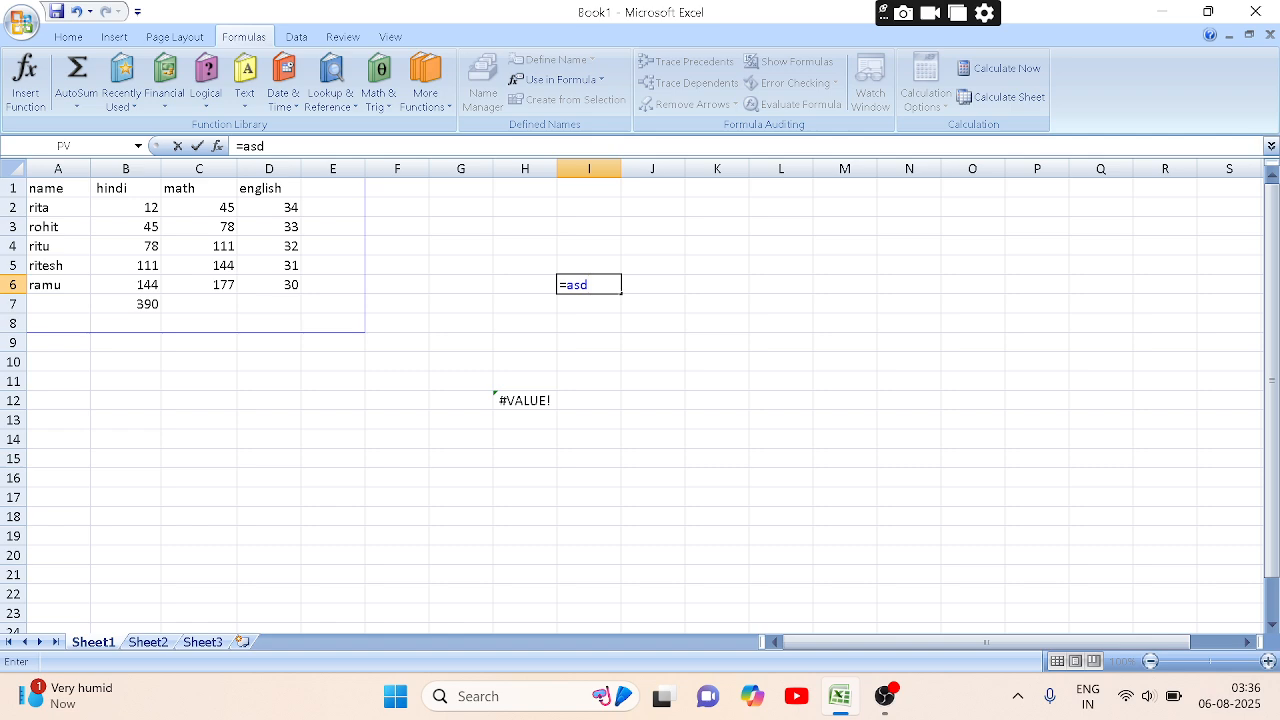
key(BackSpace)
key(BackSpace)
key(BackSpace)
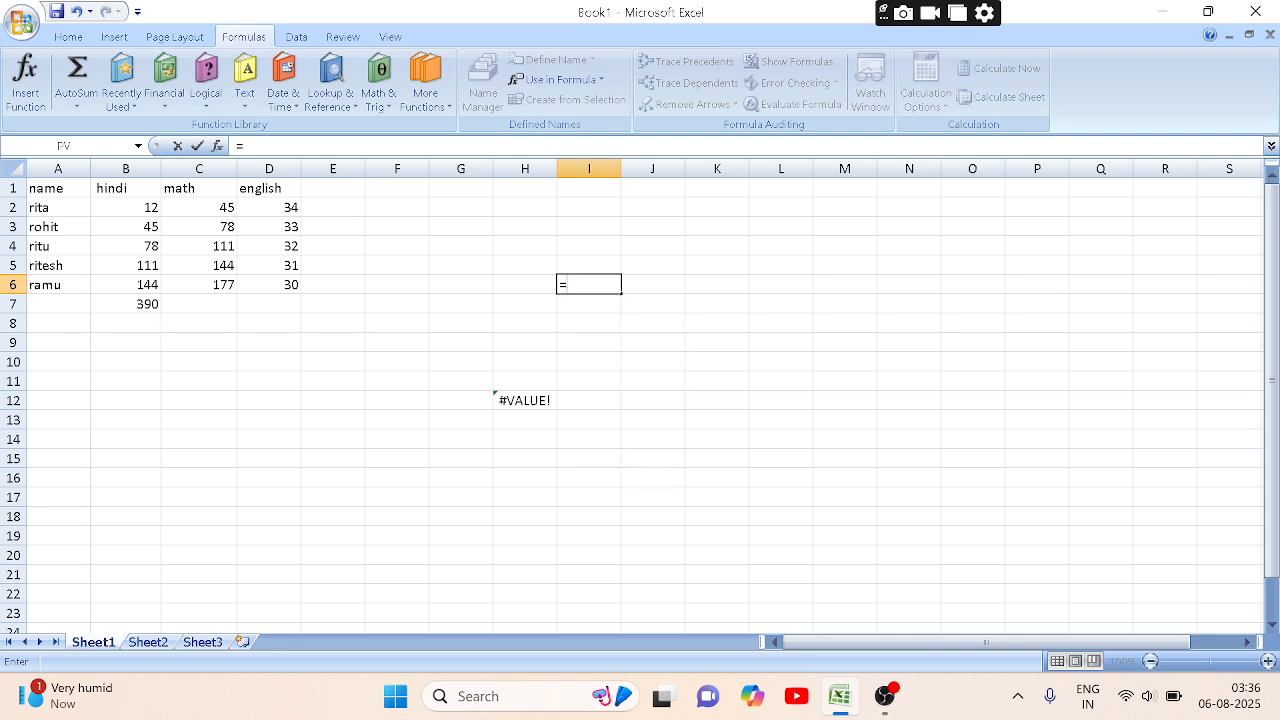
key(BackSpace)
click(717, 458)
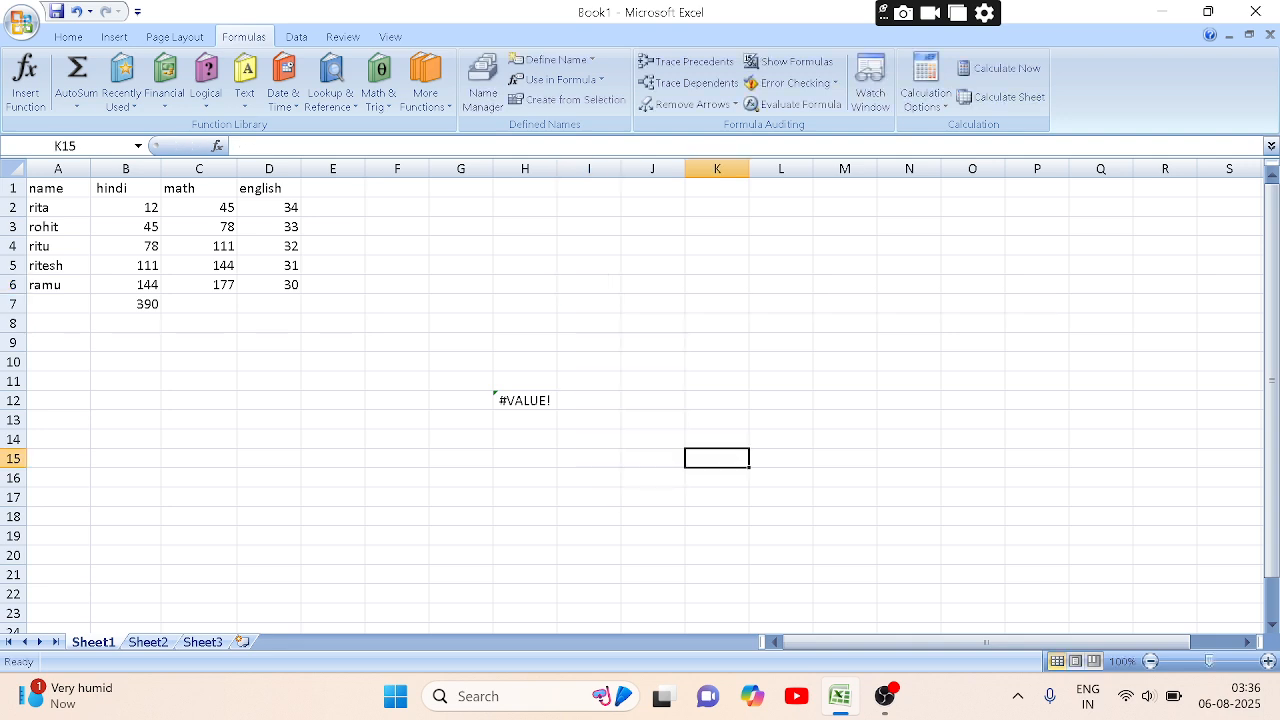
right_click(527, 401)
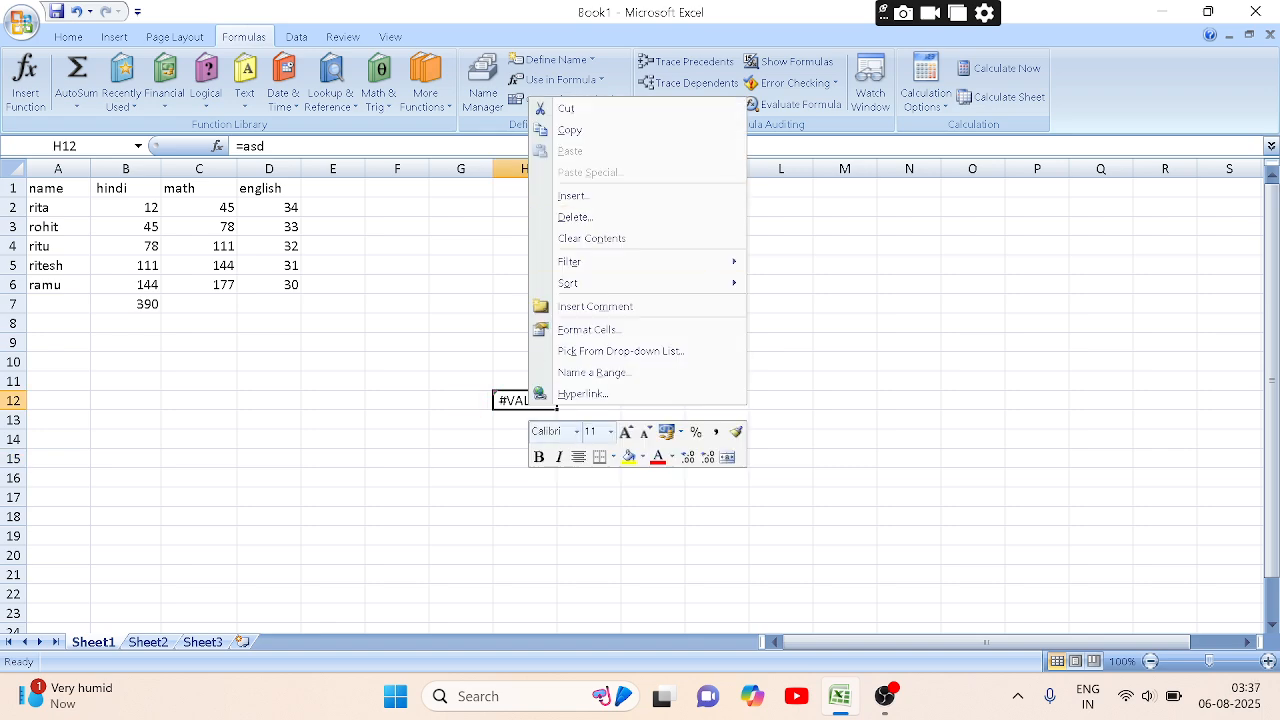
key(Escape)
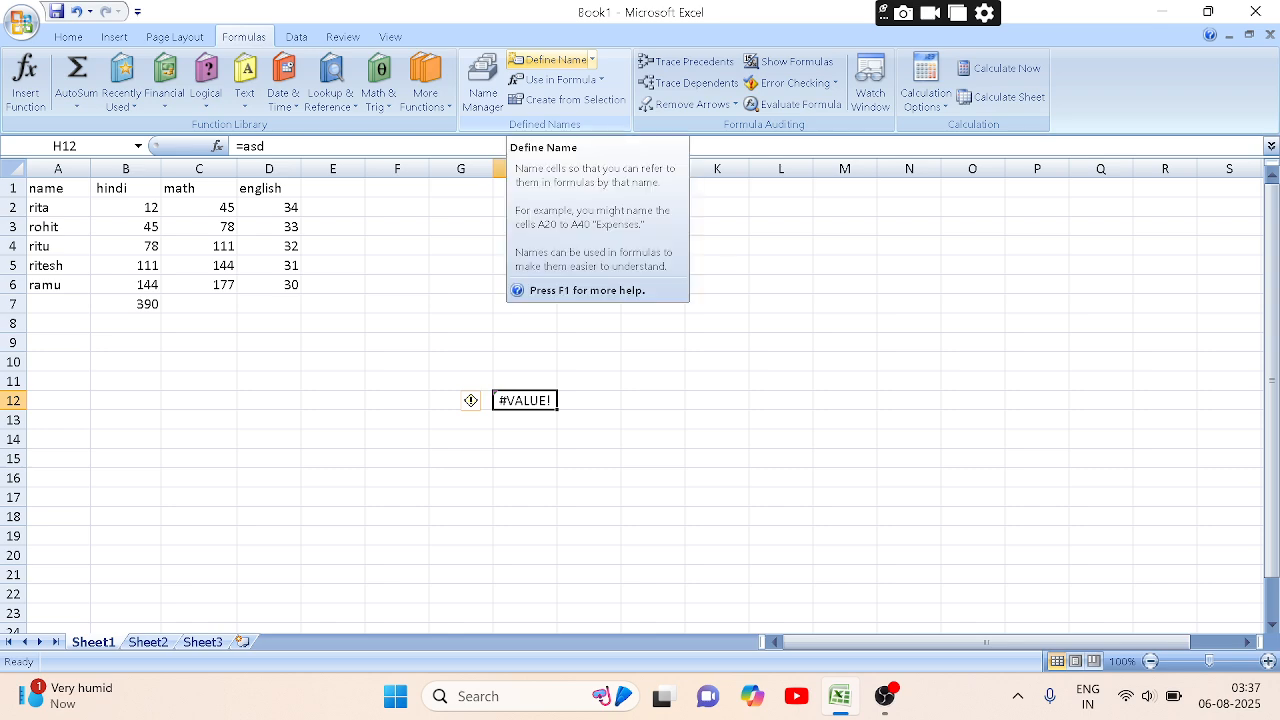
click(556, 79)
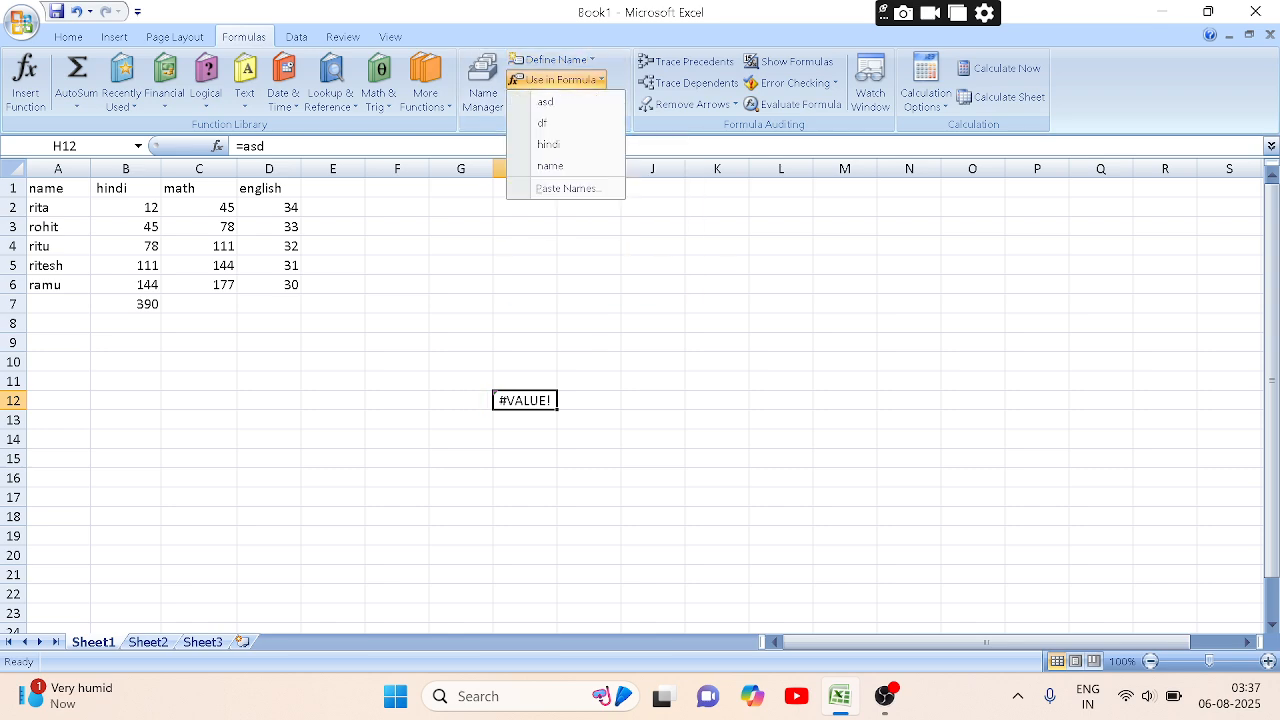
click(556, 79)
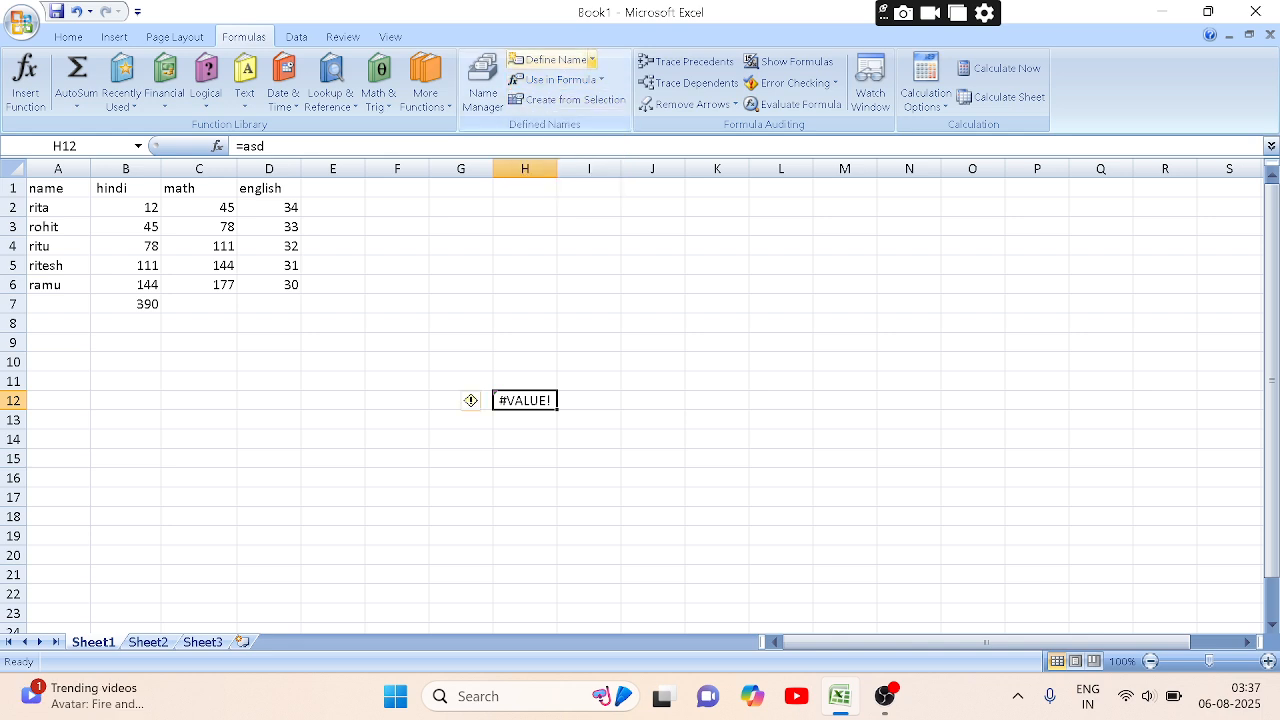
Step: Define the workbook-level name math referring to the math marks in Sheet1 cells C2:C6
click(591, 59)
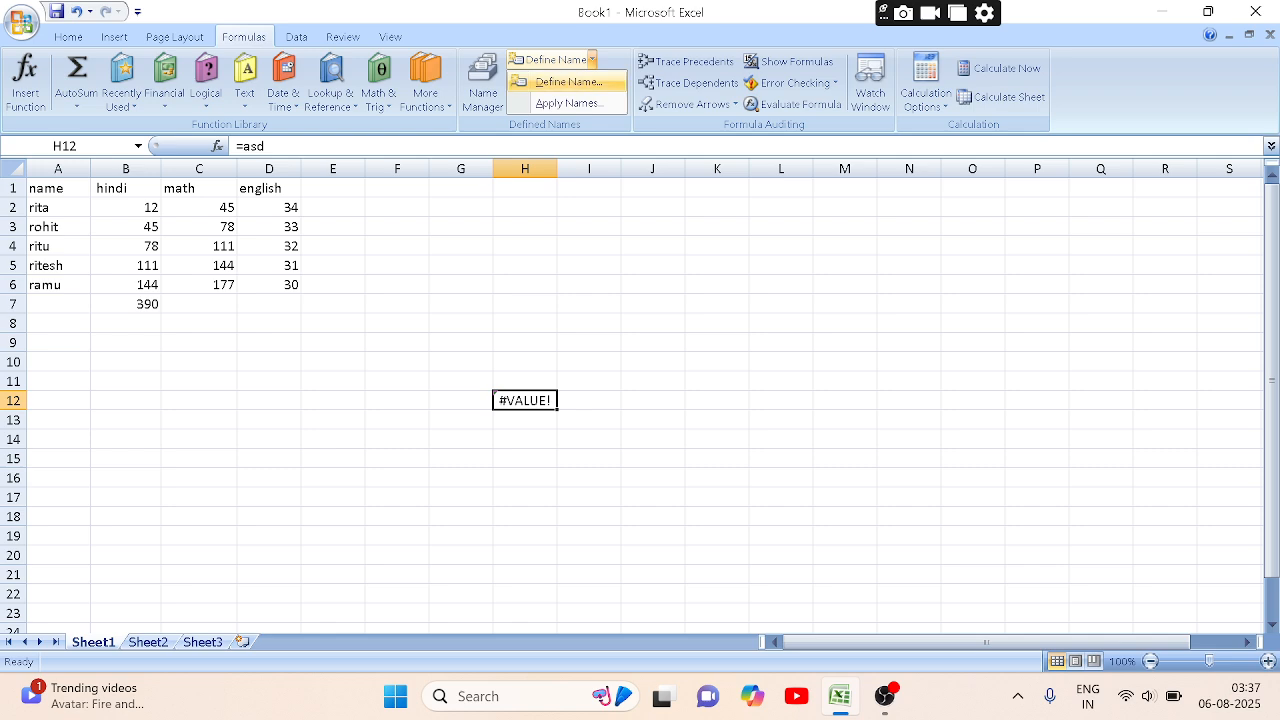
click(565, 81)
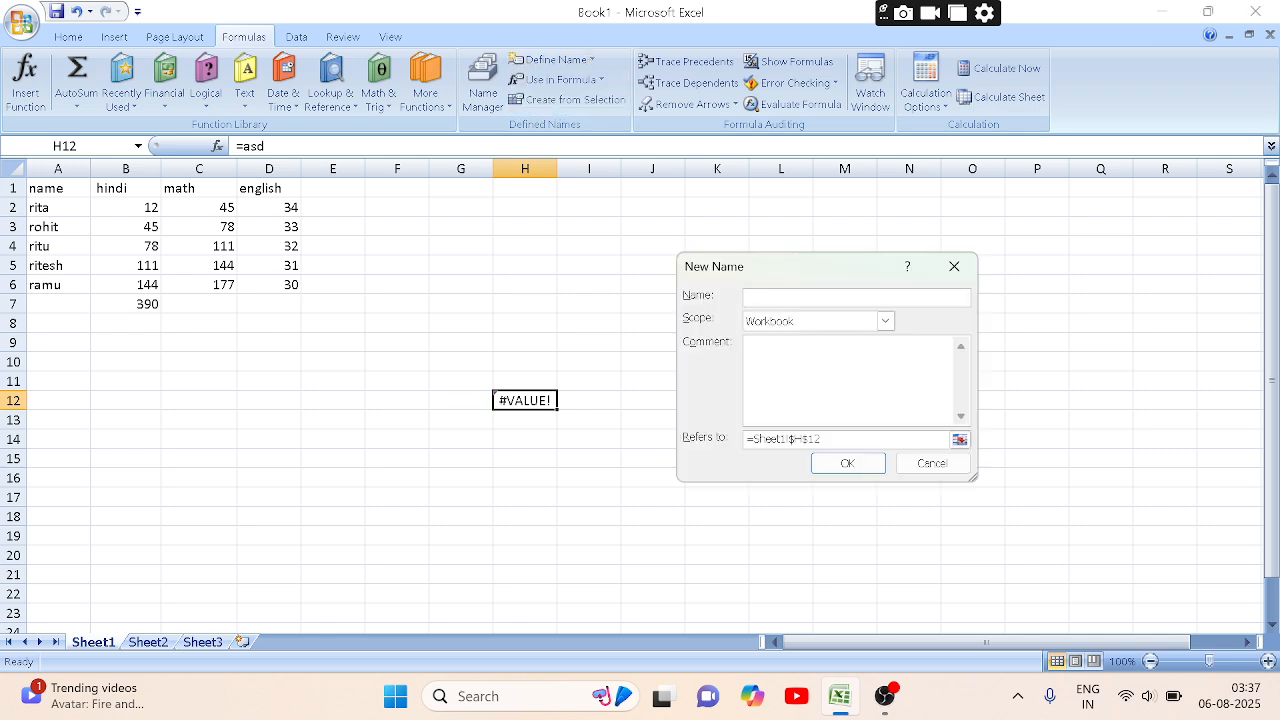
text(math)
click(850, 439)
key(BackSpace)
key(BackSpace)
key(BackSpace)
key(BackSpace)
key(BackSpace)
key(BackSpace)
key(BackSpace)
key(BackSpace)
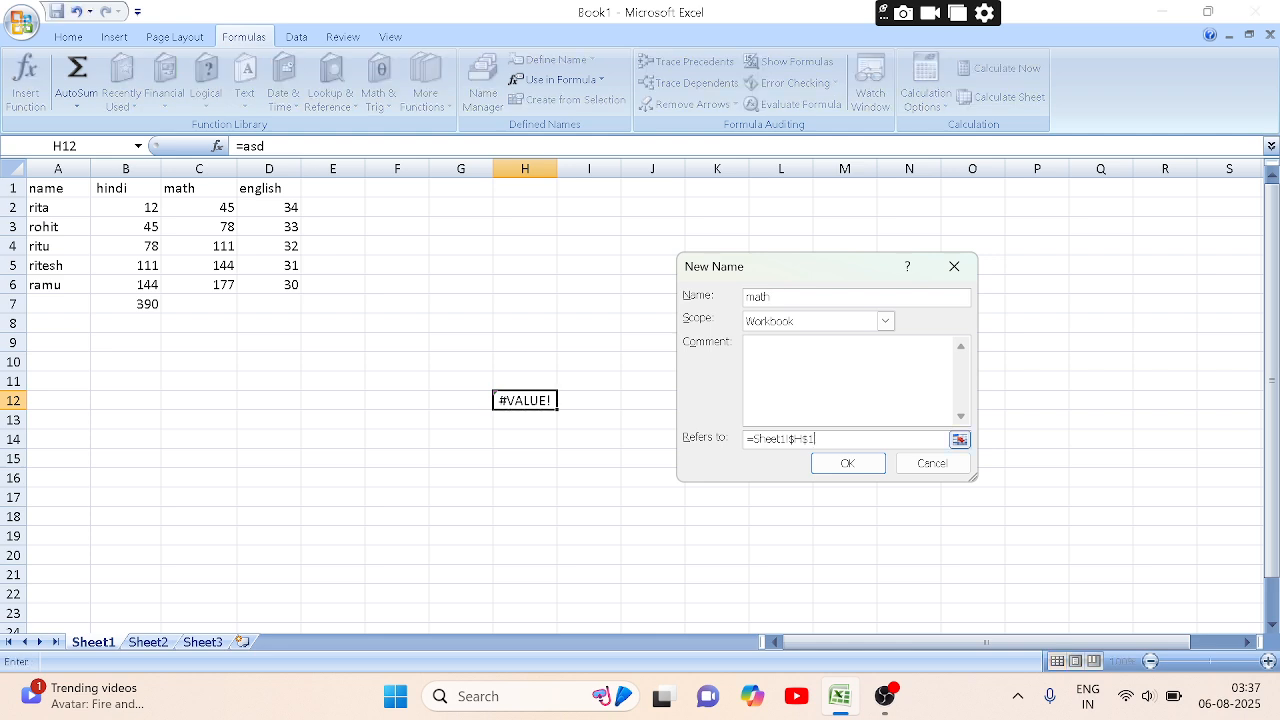
key(BackSpace)
key(BackSpace)
key(BackSpace)
key(BackSpace)
key(BackSpace)
drag(199, 207, 222, 287)
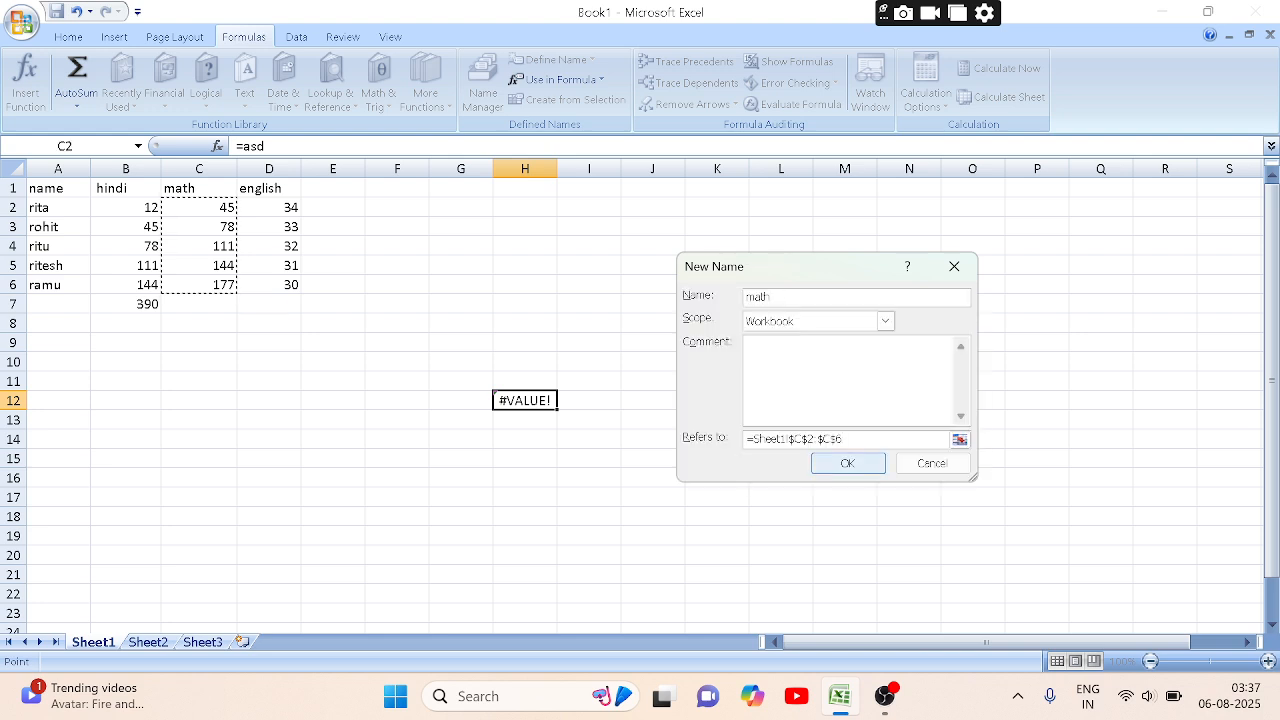
key(Return)
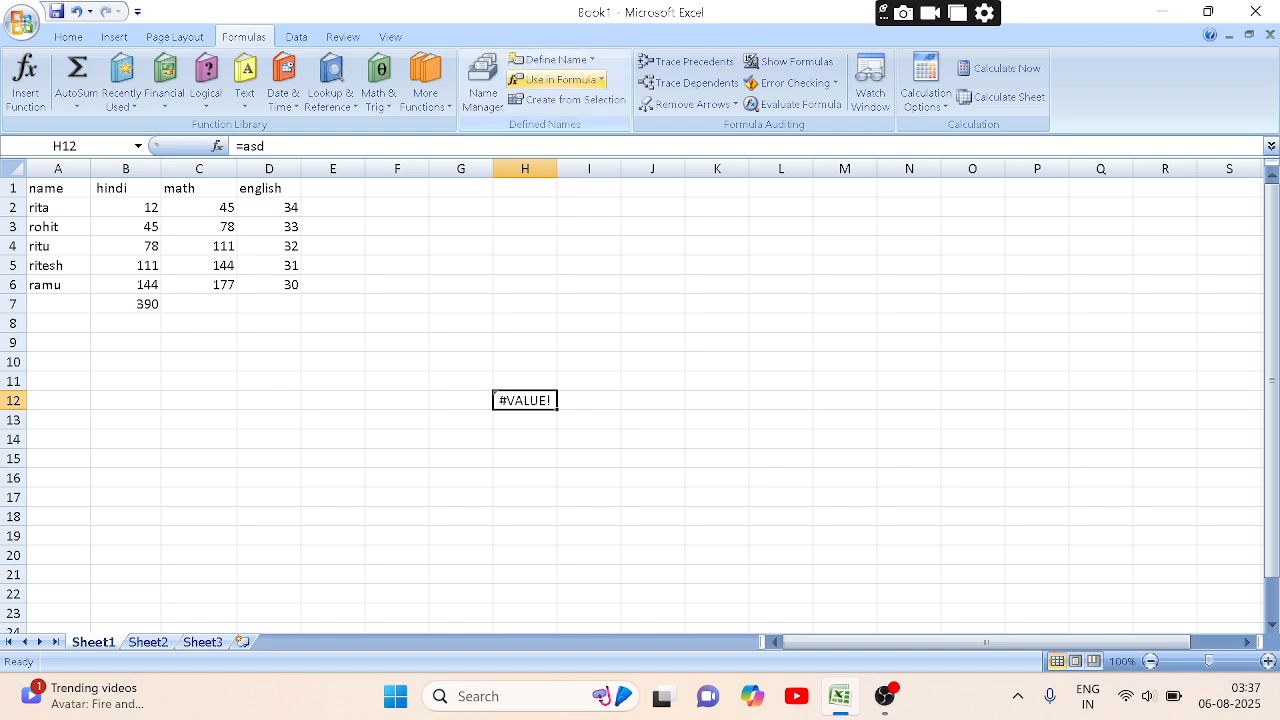
Step: Try the defined name math as a formula in cell H12 and clear the cell
click(560, 79)
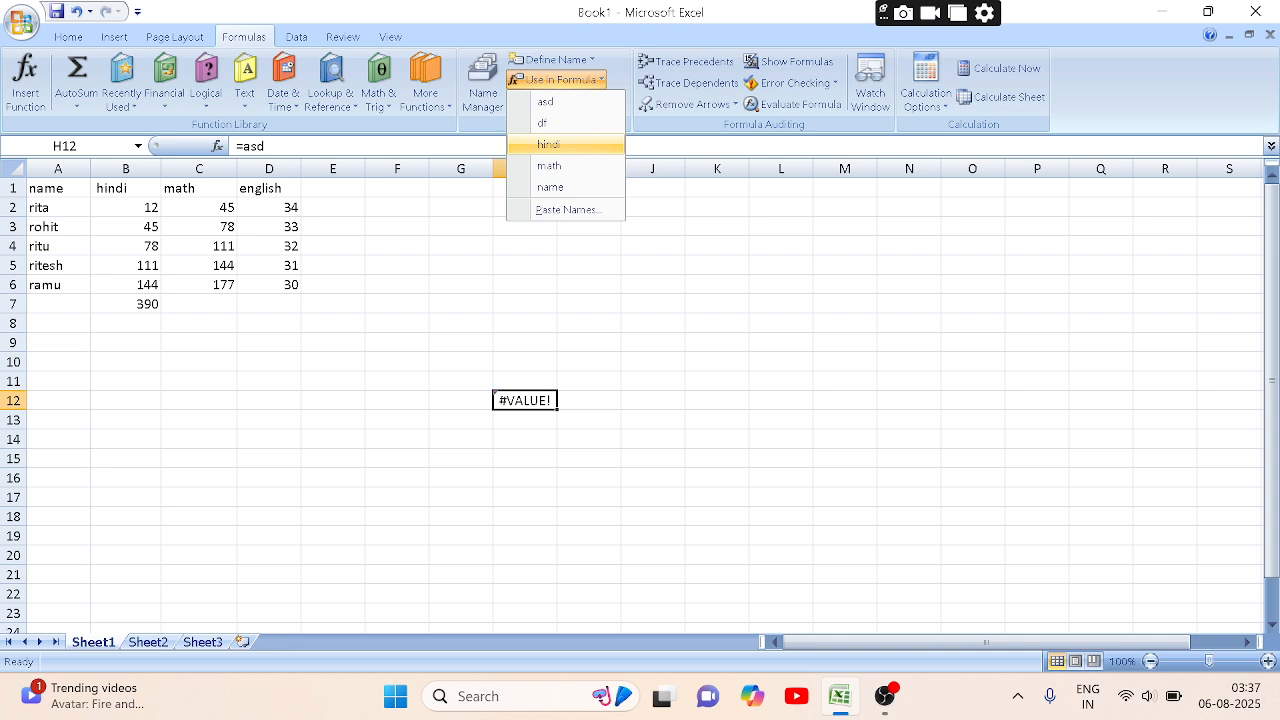
click(560, 165)
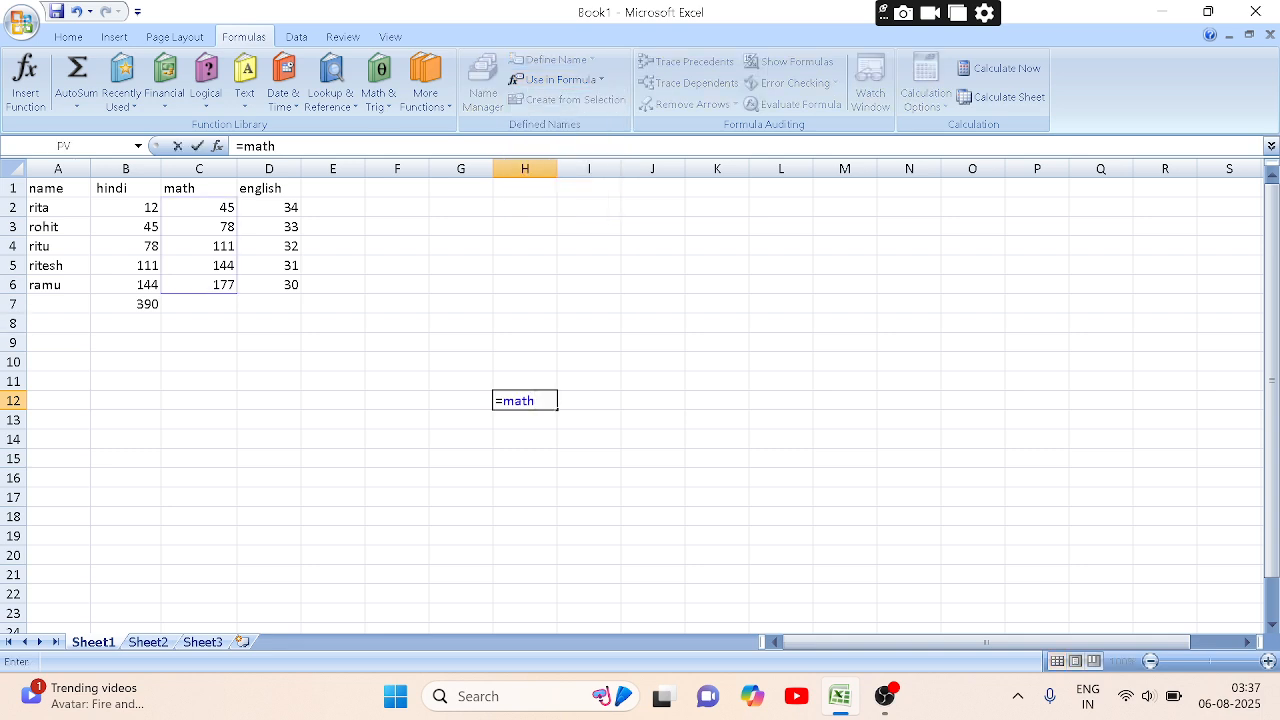
key(BackSpace)
key(BackSpace)
key(BackSpace)
key(BackSpace)
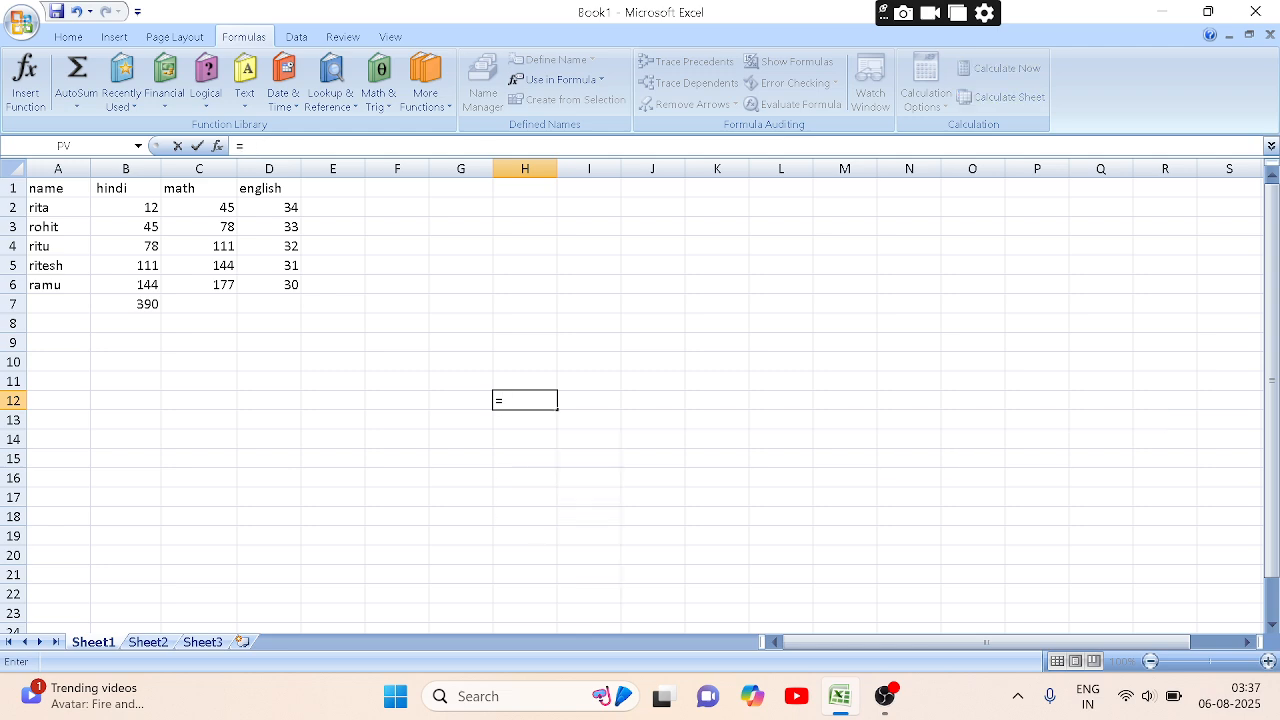
key(BackSpace)
click(333, 362)
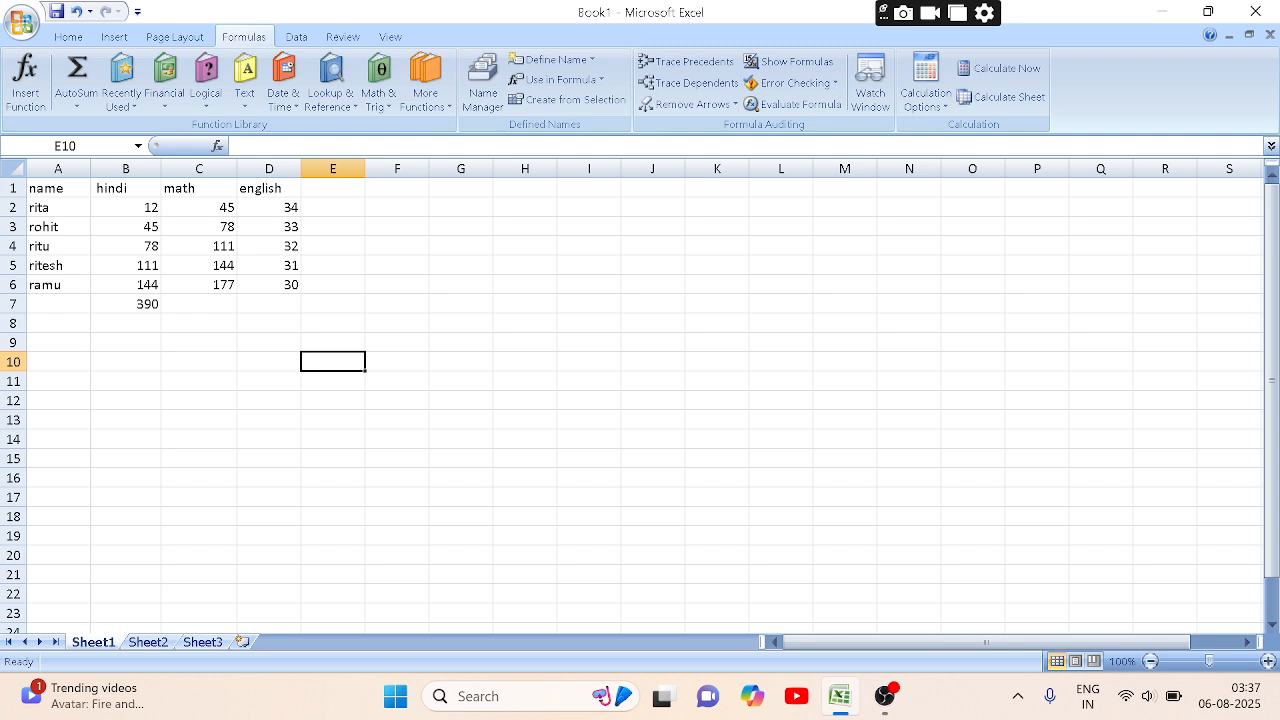
Step: Total the math marks in cell C7 with the formula =sum(math), using the defined name math
click(199, 323)
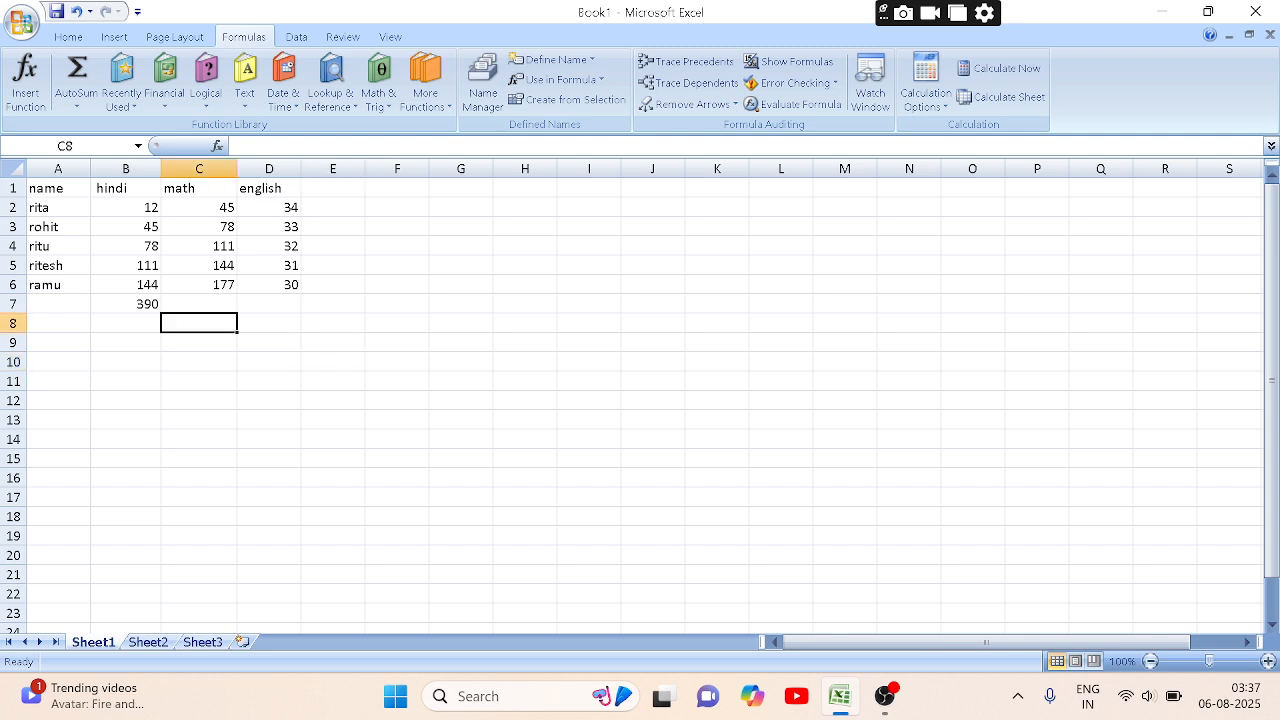
click(199, 304)
text(=)
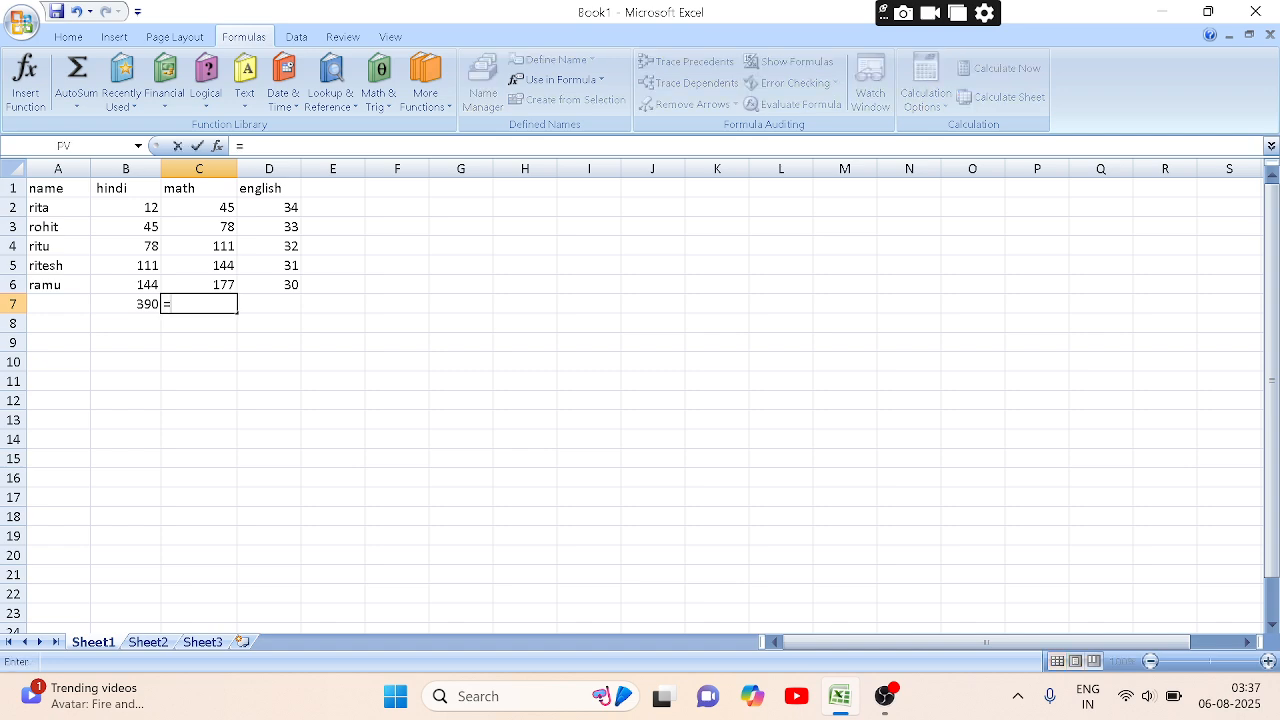
text(sum)
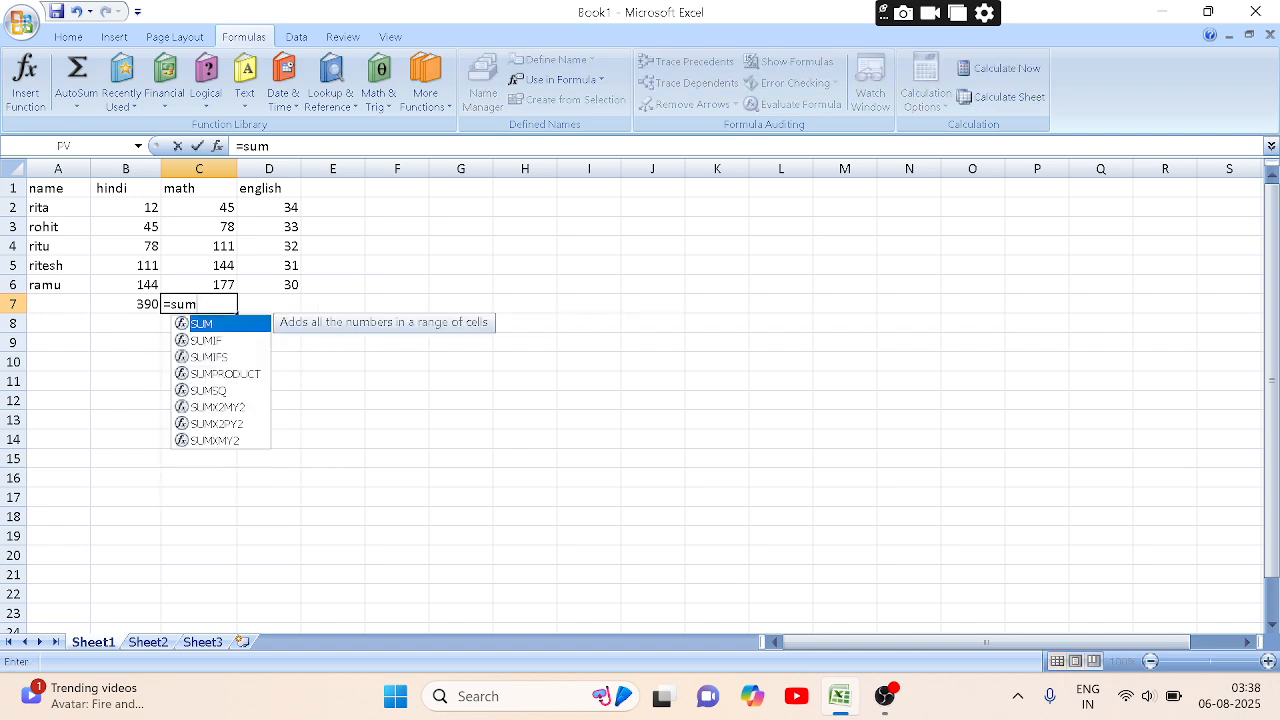
text(()
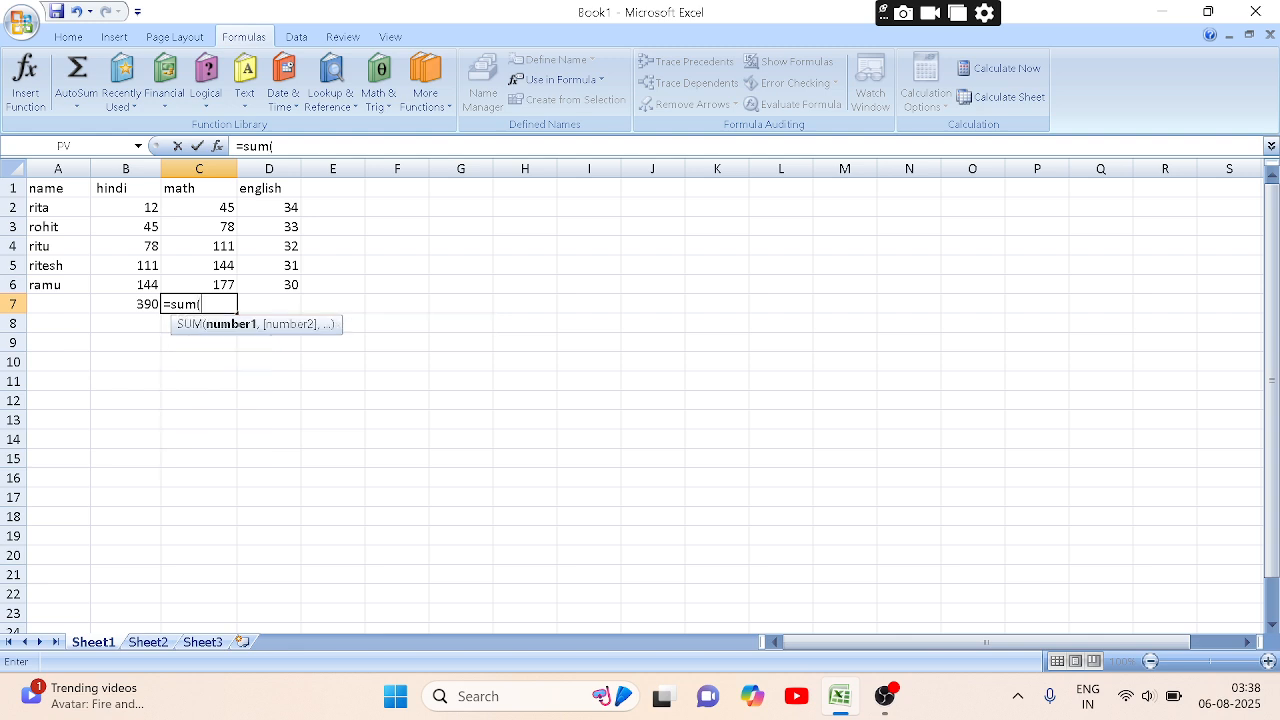
text(math)
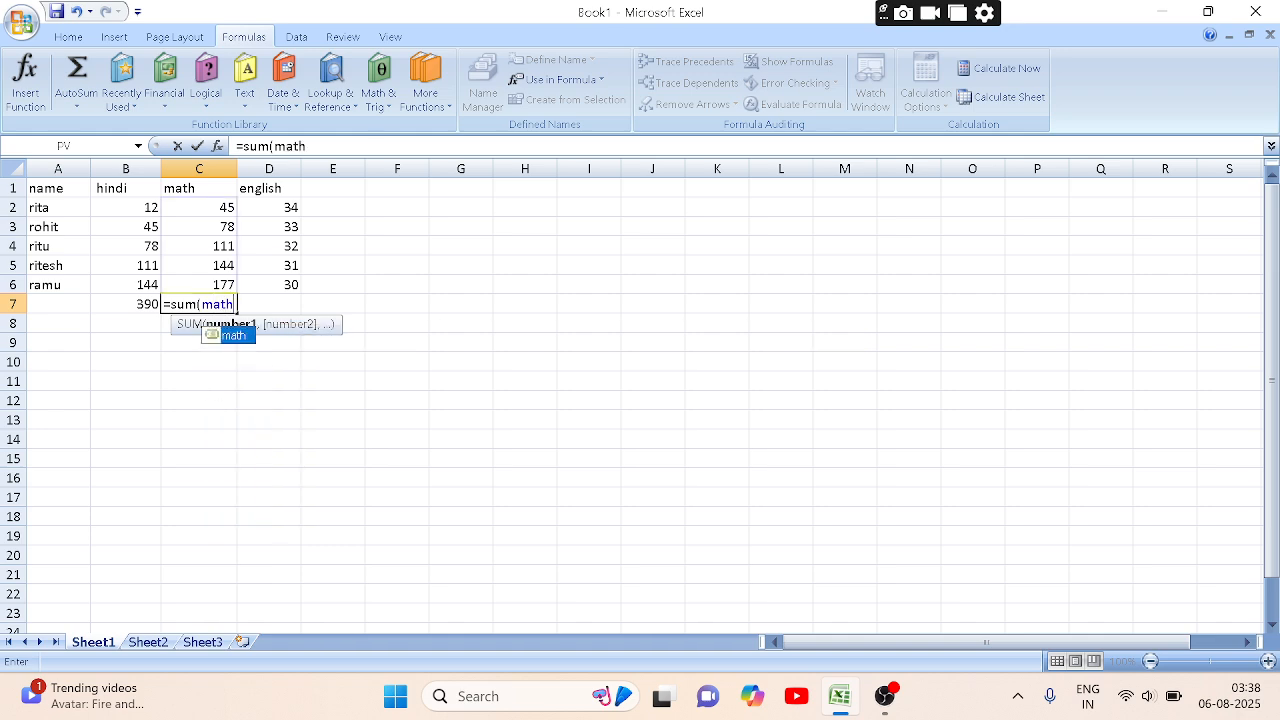
text())
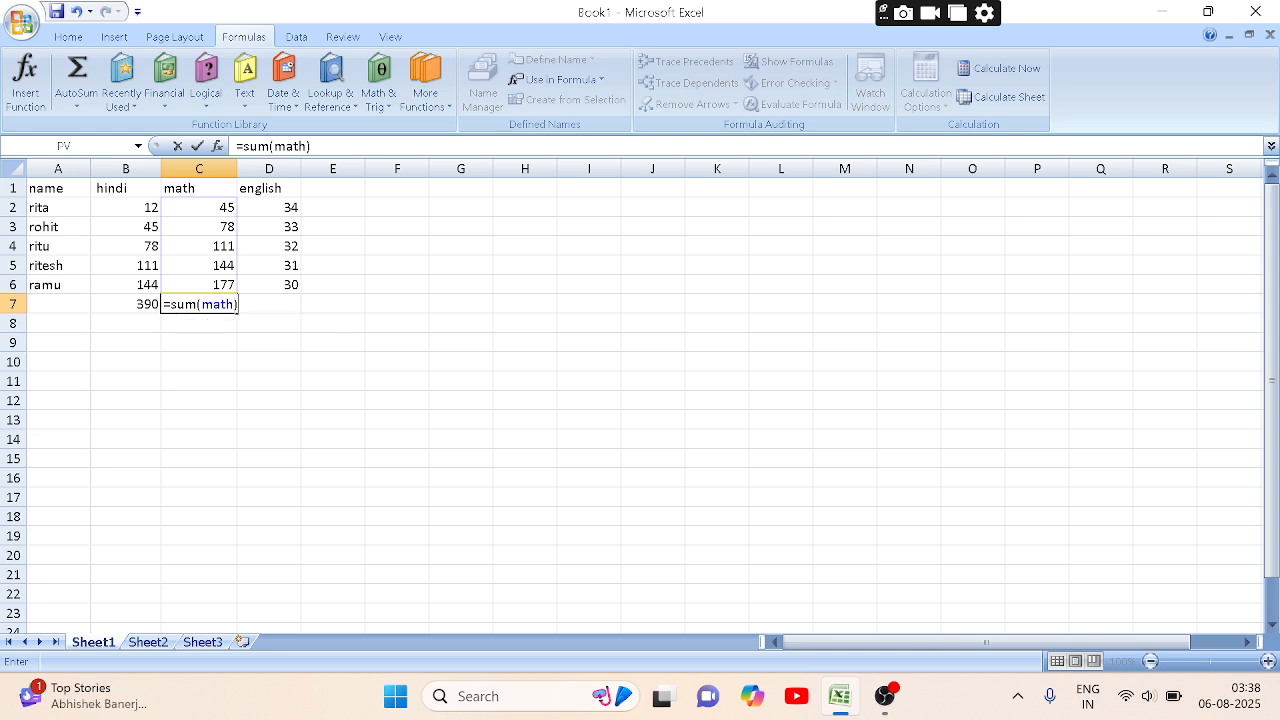
key(Return)
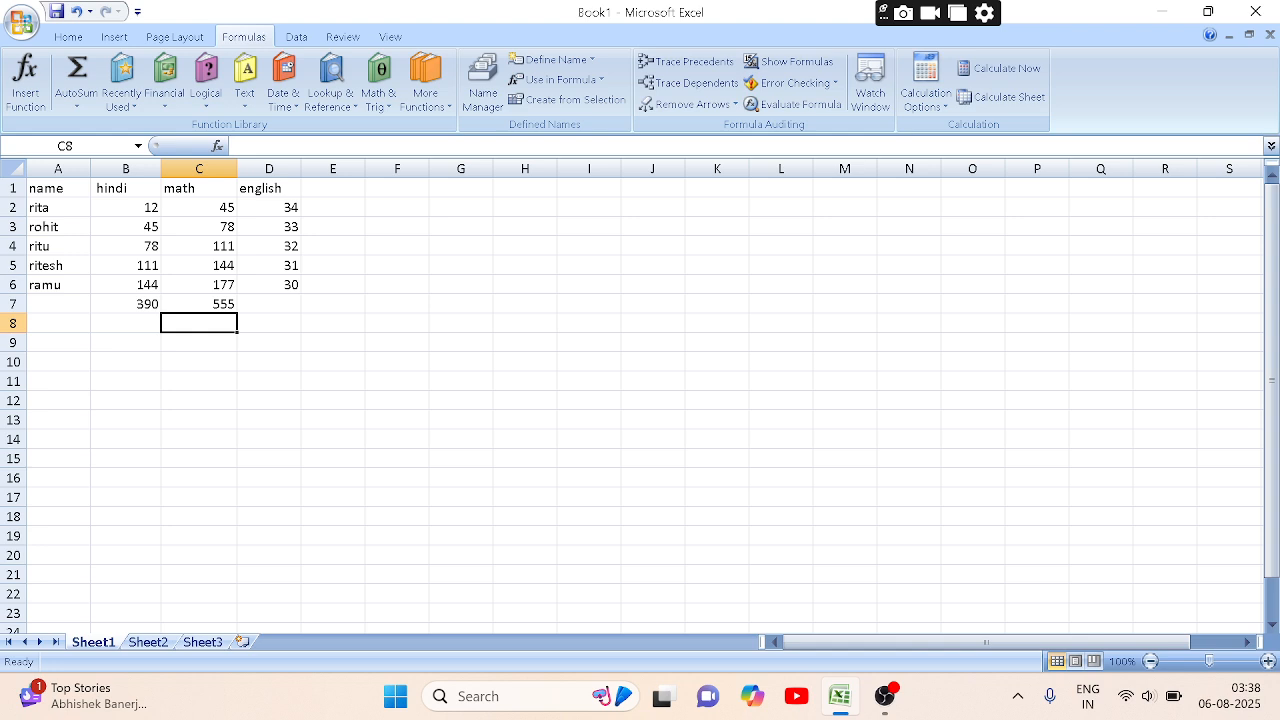
Step: Try inserting the defined name math as a formula in cell C8 and erase the entry
click(556, 79)
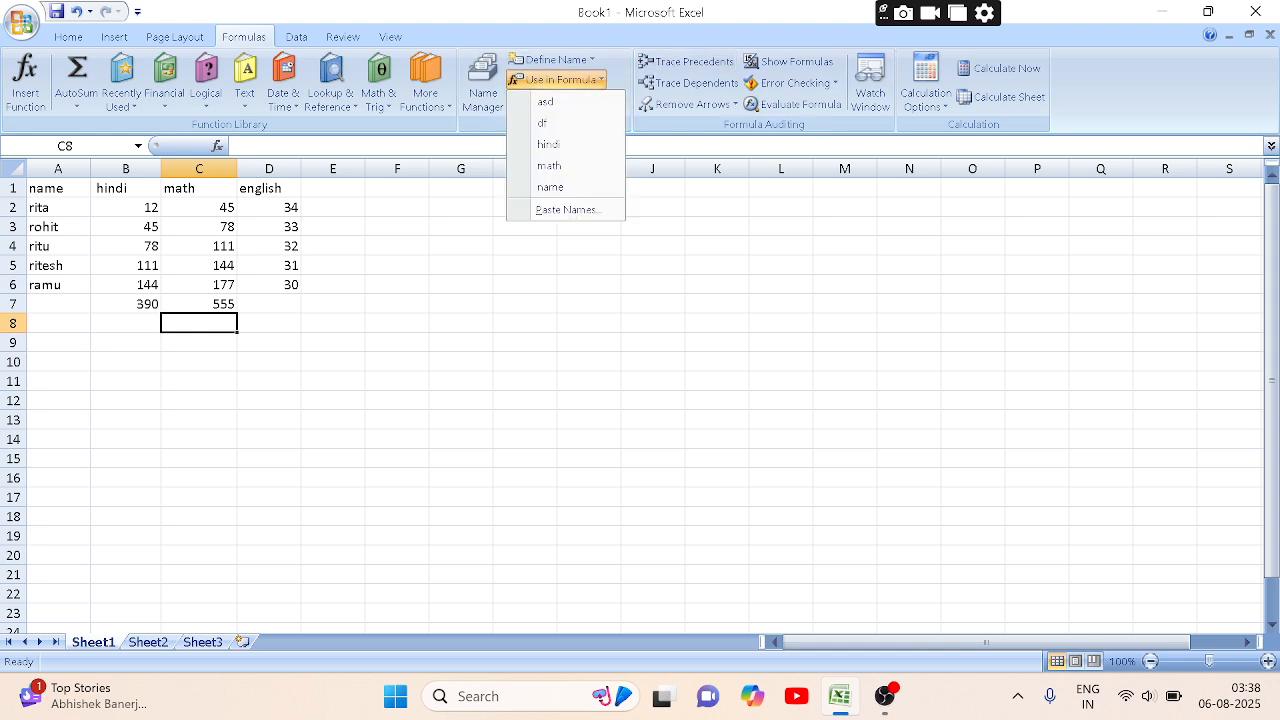
click(549, 166)
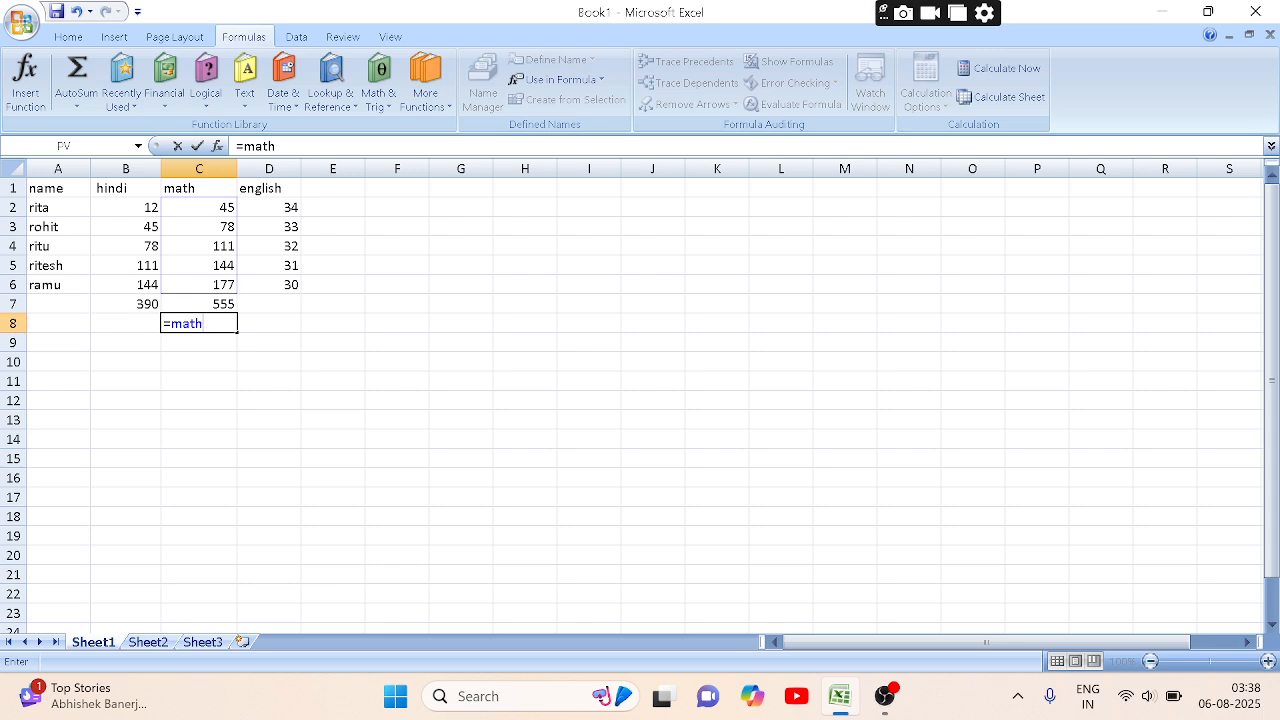
key(BackSpace)
key(BackSpace)
key(BackSpace)
key(BackSpace)
key(BackSpace)
scroll(640, 400, down, 2)
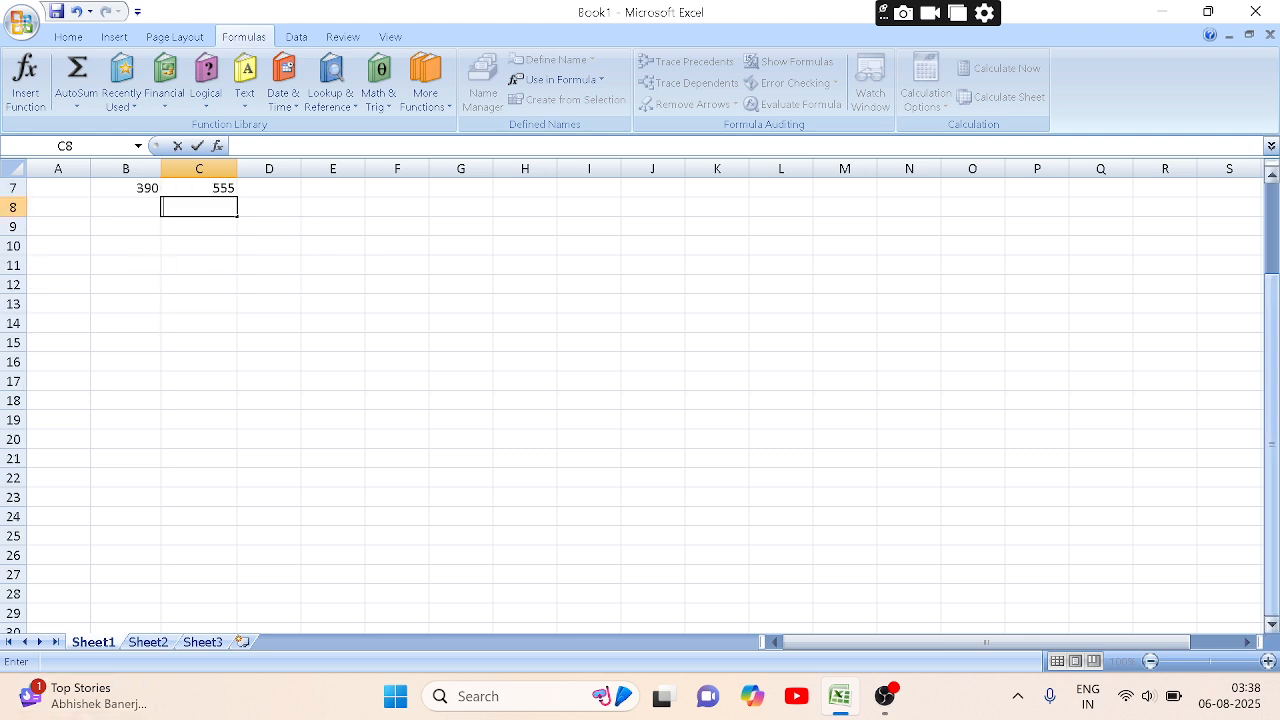
scroll(640, 400, up, 2)
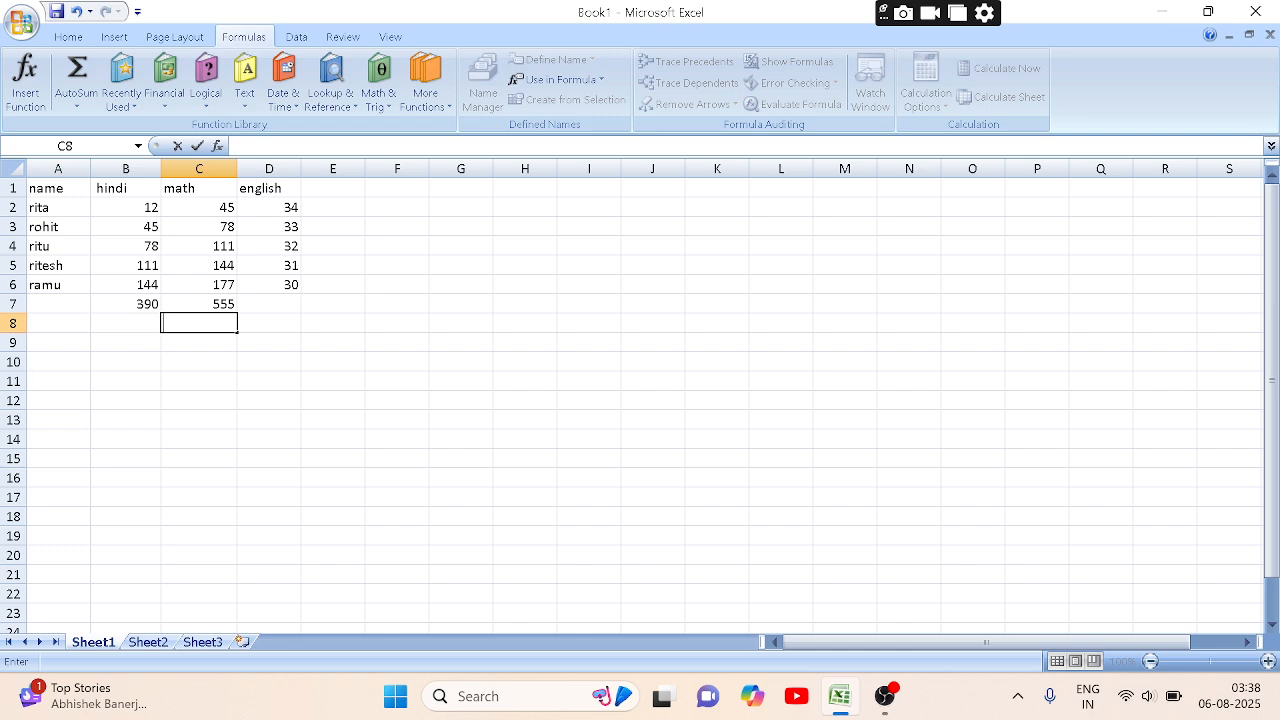
Step: Define the workbook-level name english referring to the english marks in column D of Sheet1
click(269, 304)
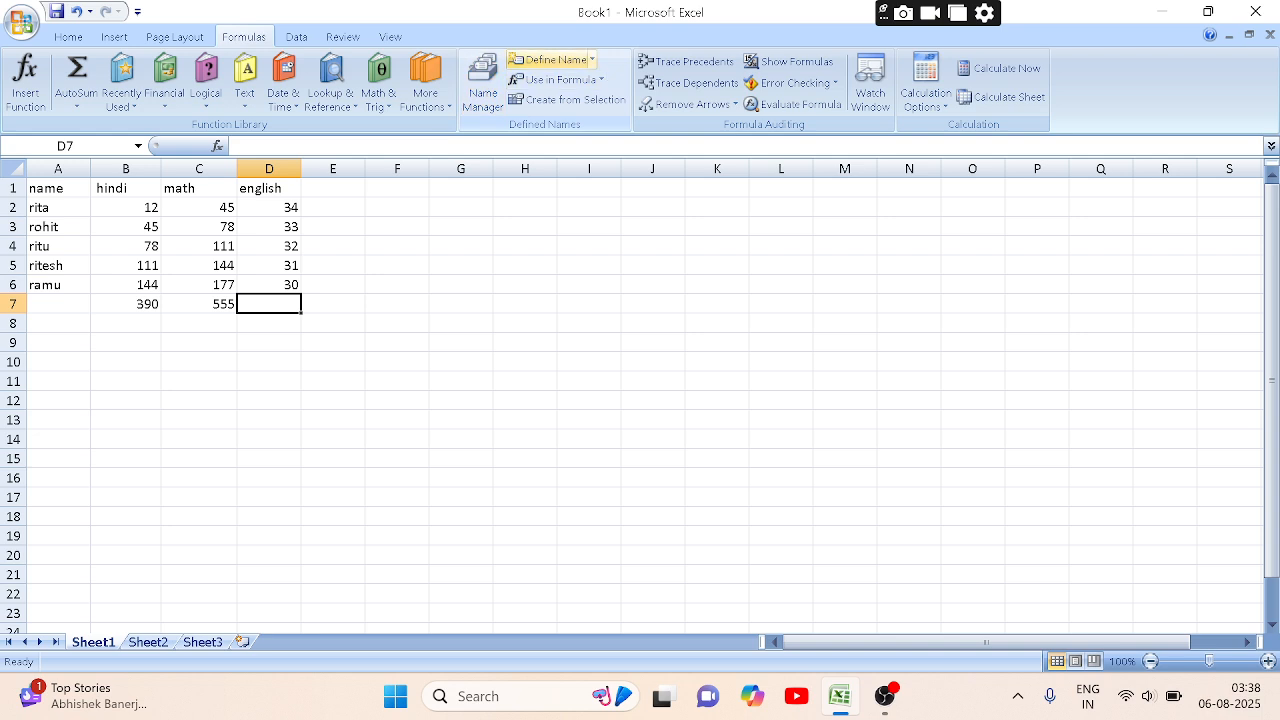
click(549, 59)
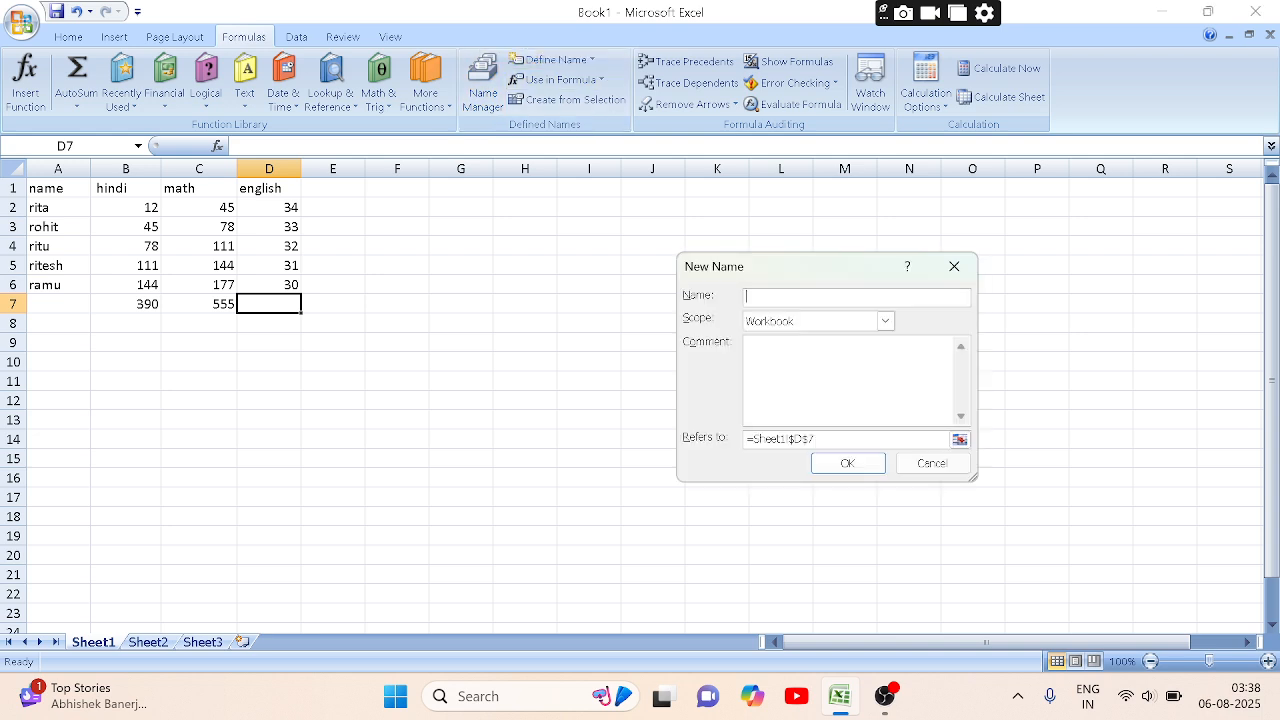
text(english)
click(959, 440)
key(BackSpace)
key(BackSpace)
key(BackSpace)
key(BackSpace)
key(BackSpace)
key(BackSpace)
key(BackSpace)
key(BackSpace)
key(BackSpace)
key(BackSpace)
key(BackSpace)
key(BackSpace)
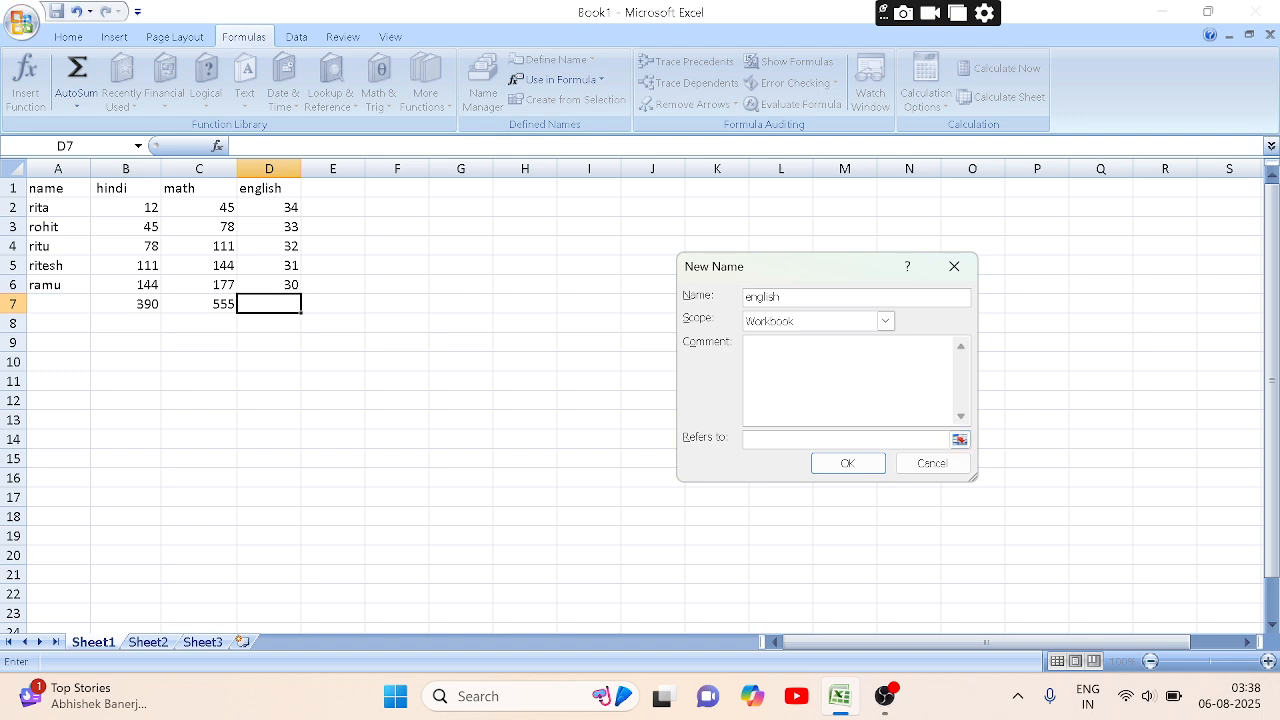
drag(269, 207, 290, 306)
key(Return)
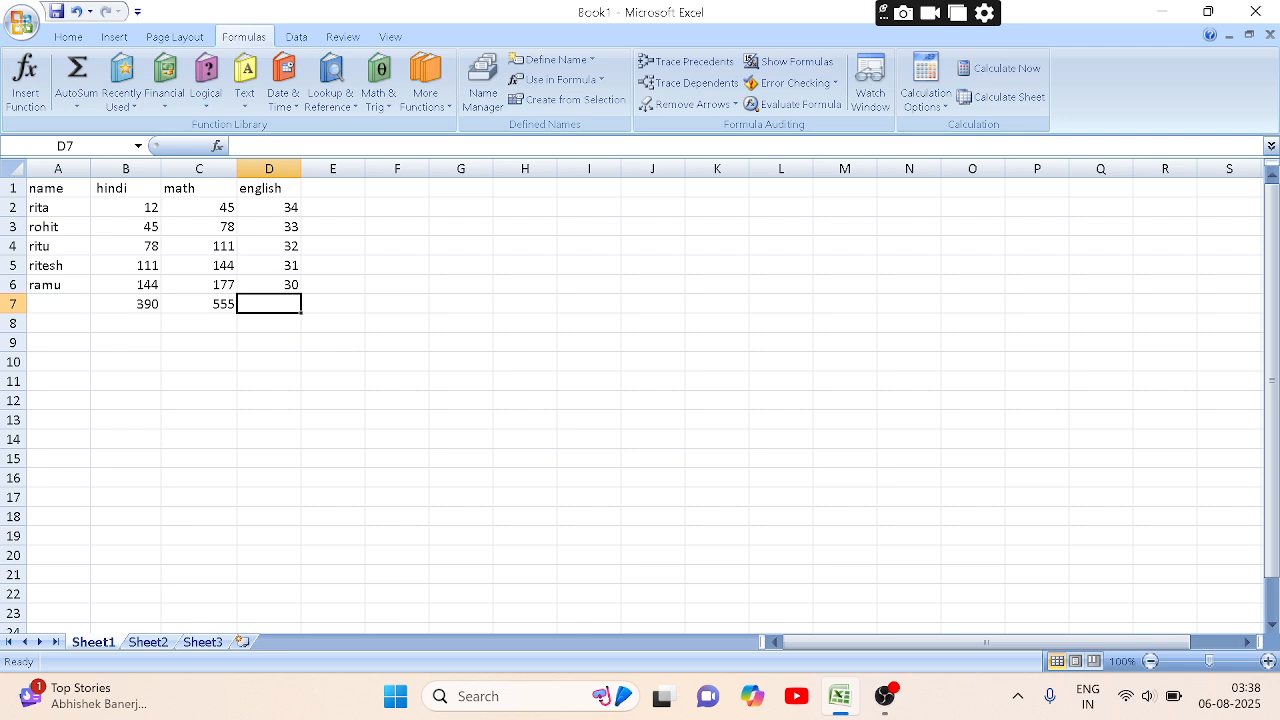
Step: Total the english marks in cell D7 with the formula =sum(D2:D6)
text(=su)
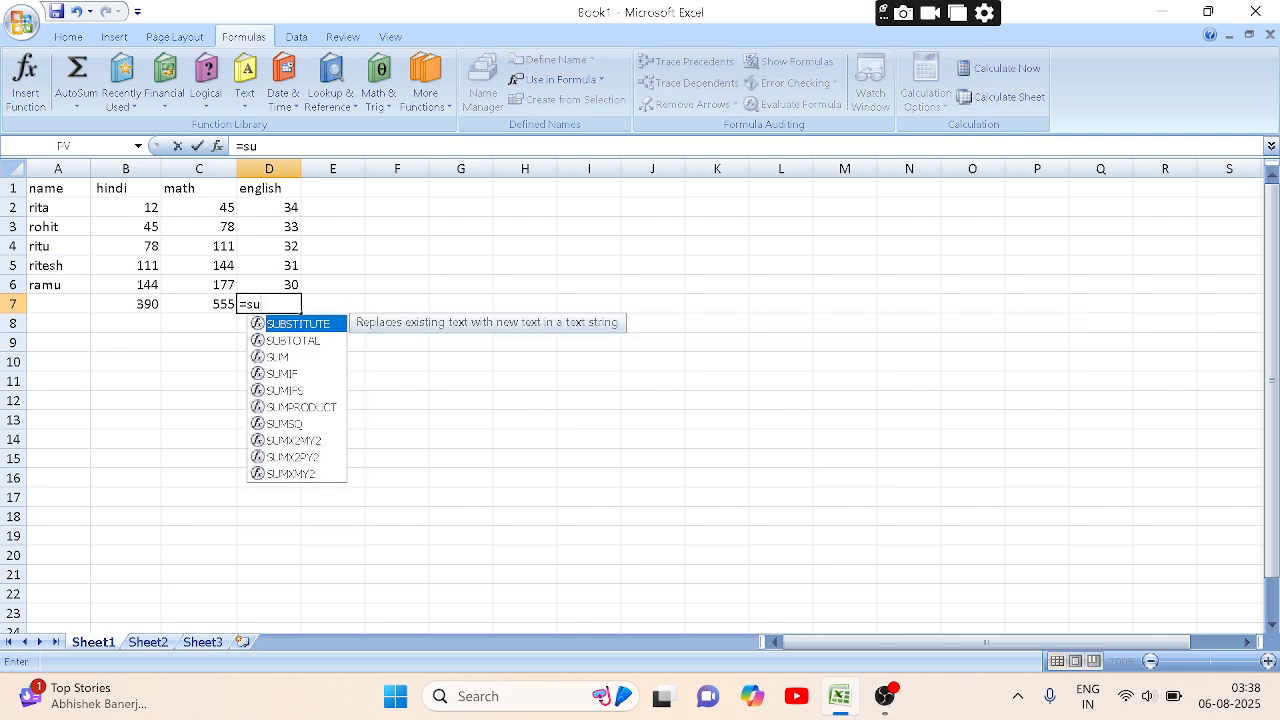
text(m()
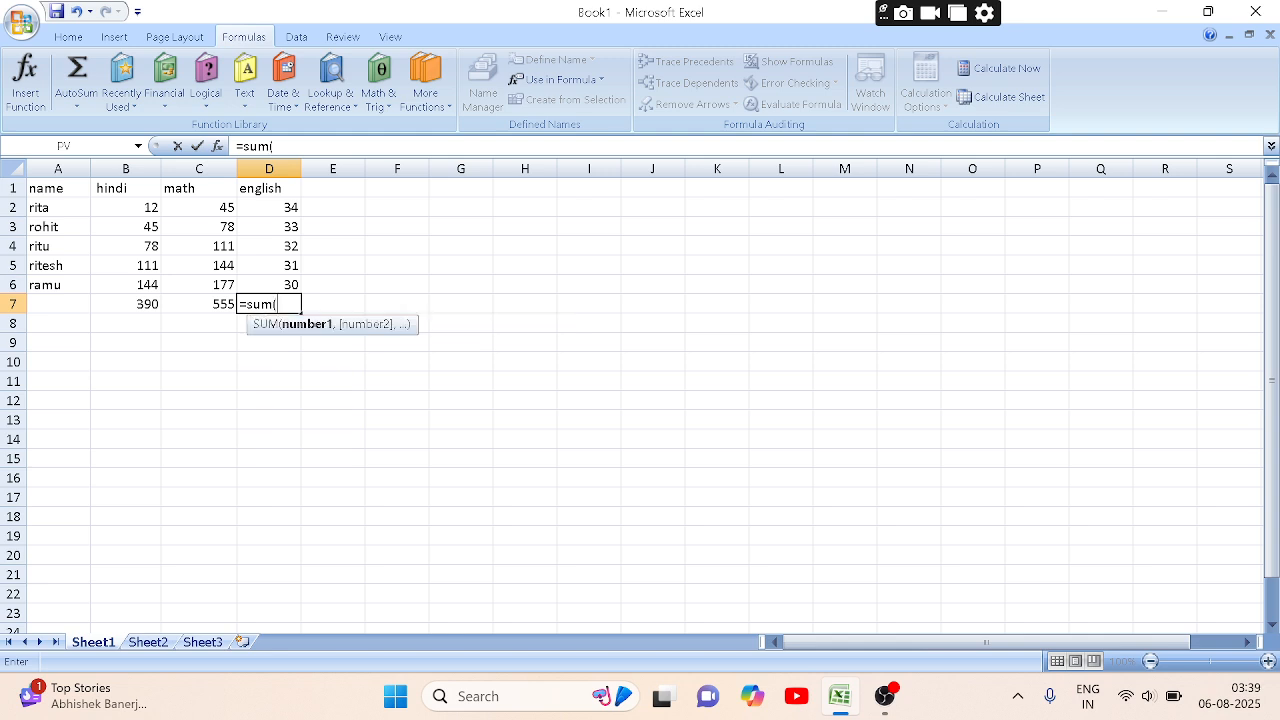
drag(285, 207, 290, 268)
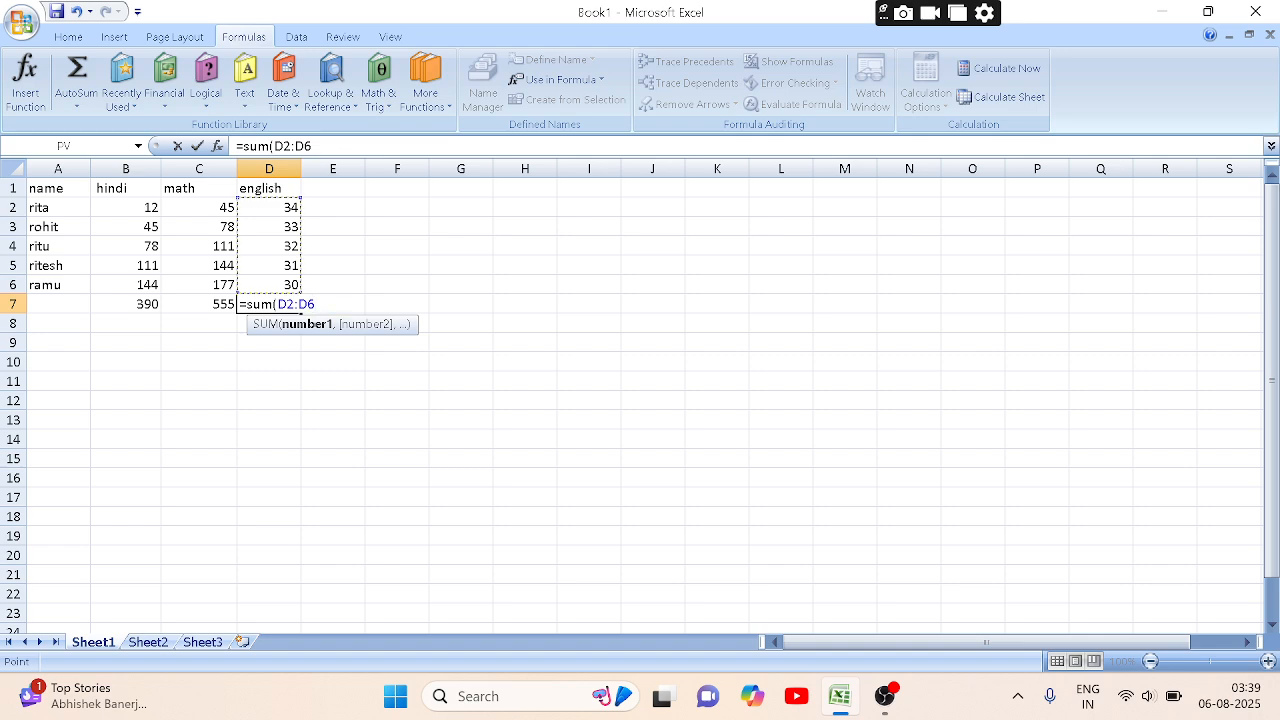
text())
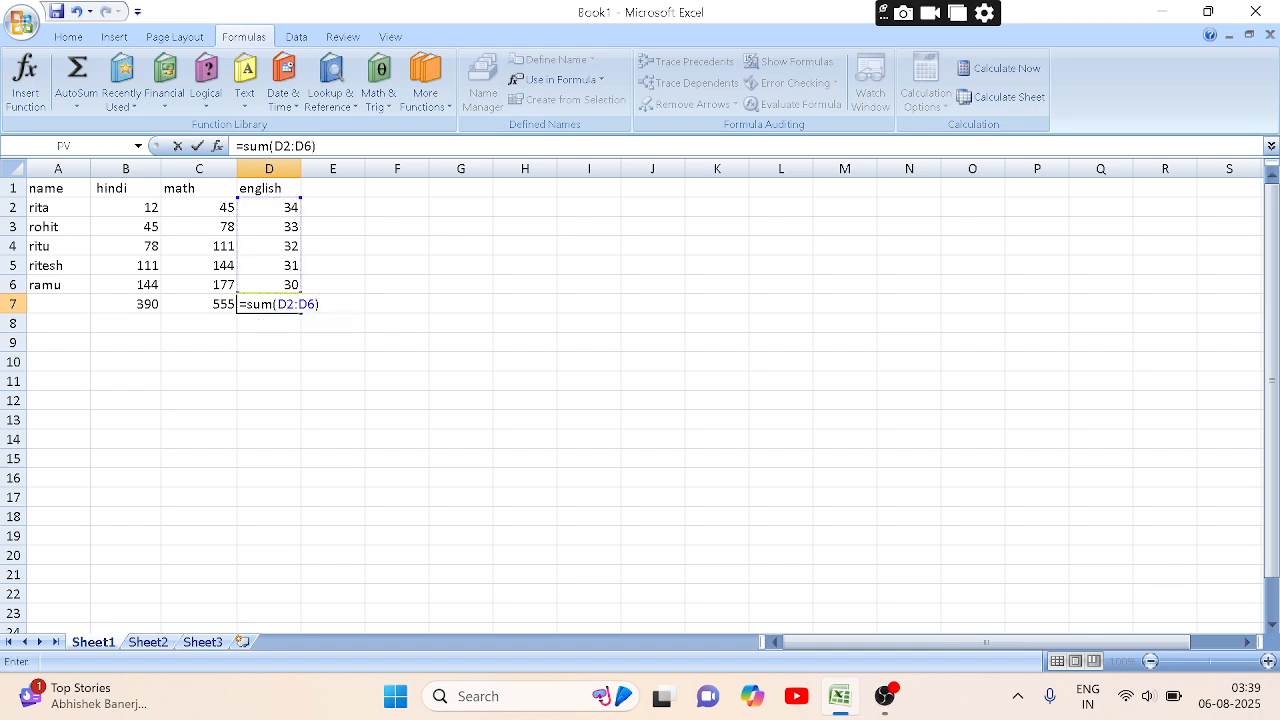
key(Return)
click(333, 362)
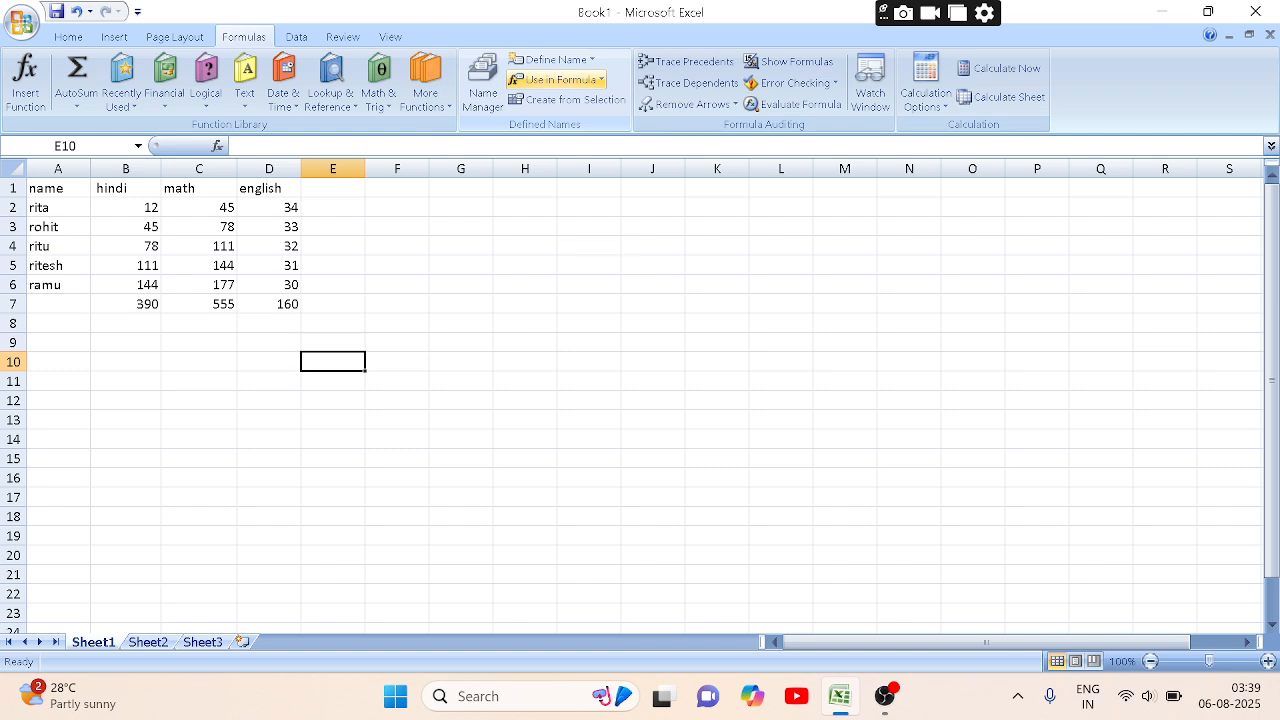
Step: Check the defined names available for formulas and the options for creating names from a selection, without applying any
click(556, 79)
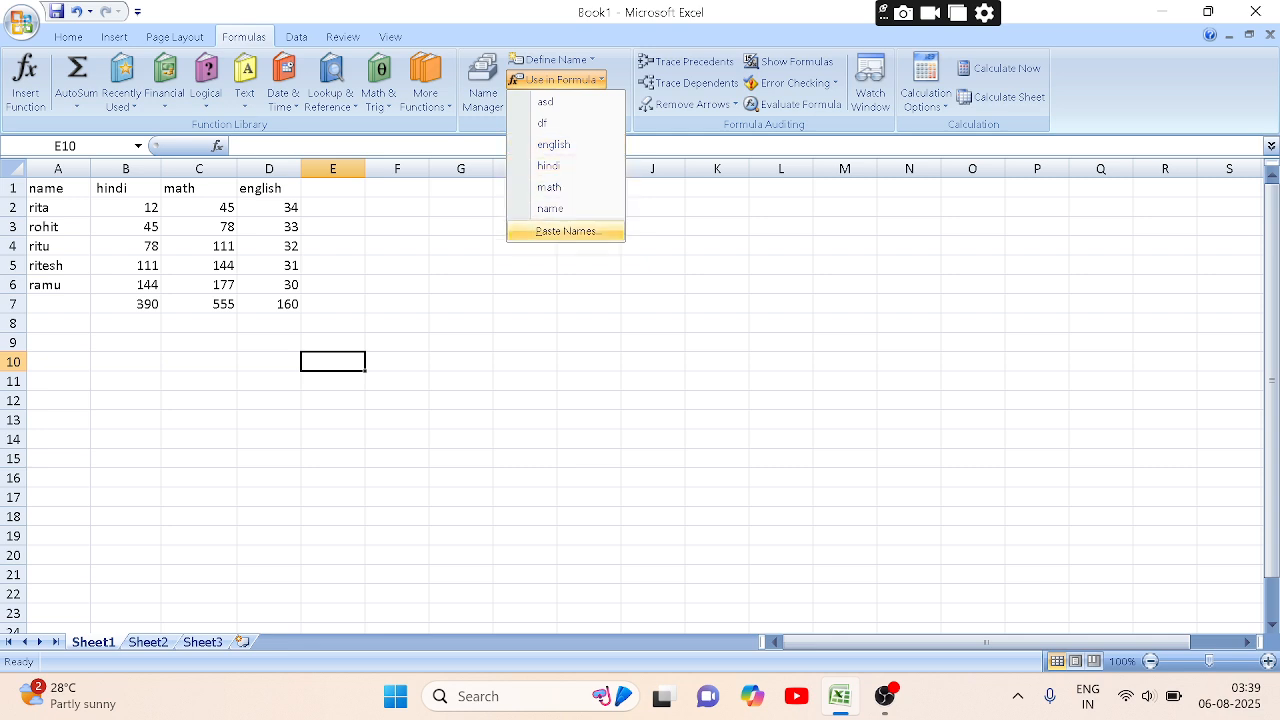
click(596, 270)
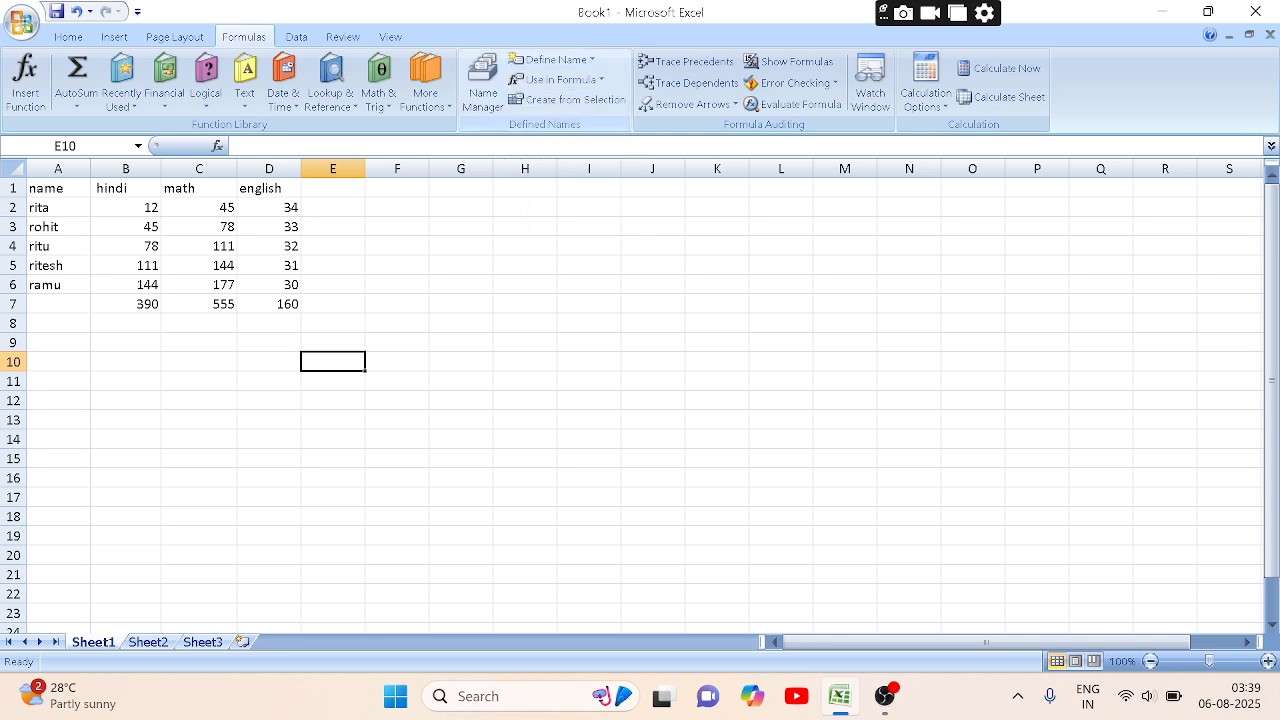
click(566, 99)
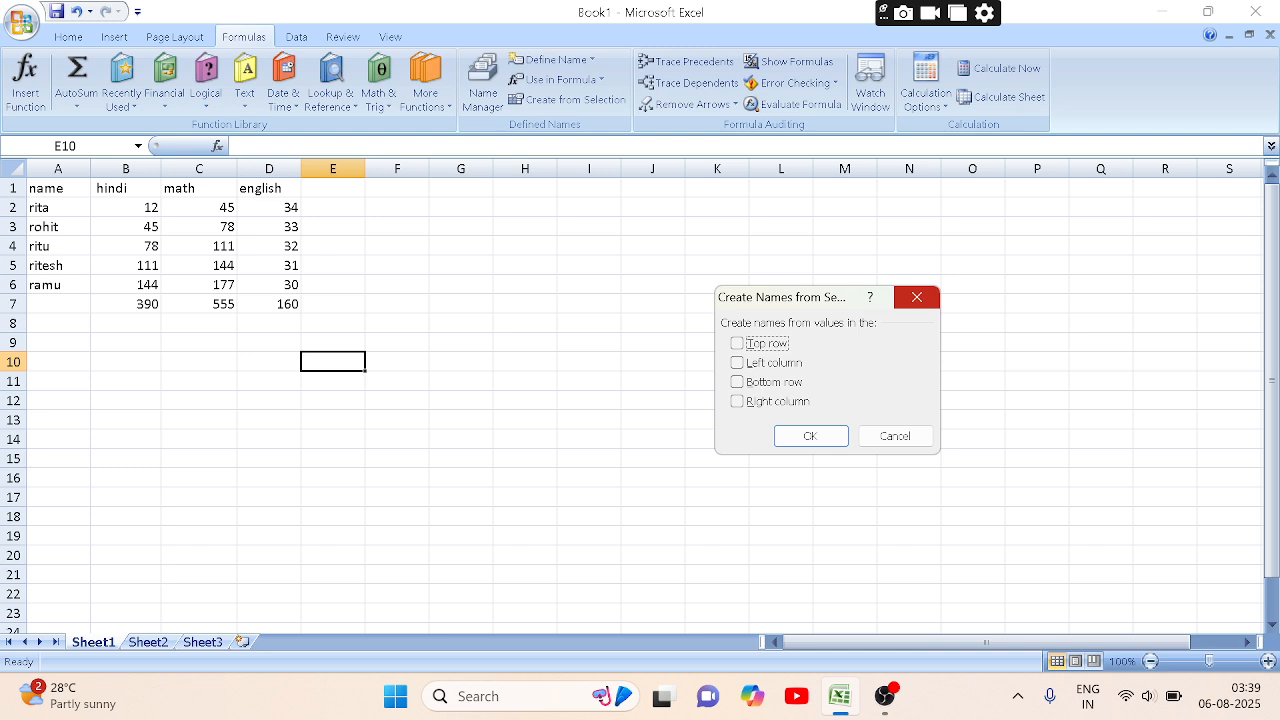
click(916, 297)
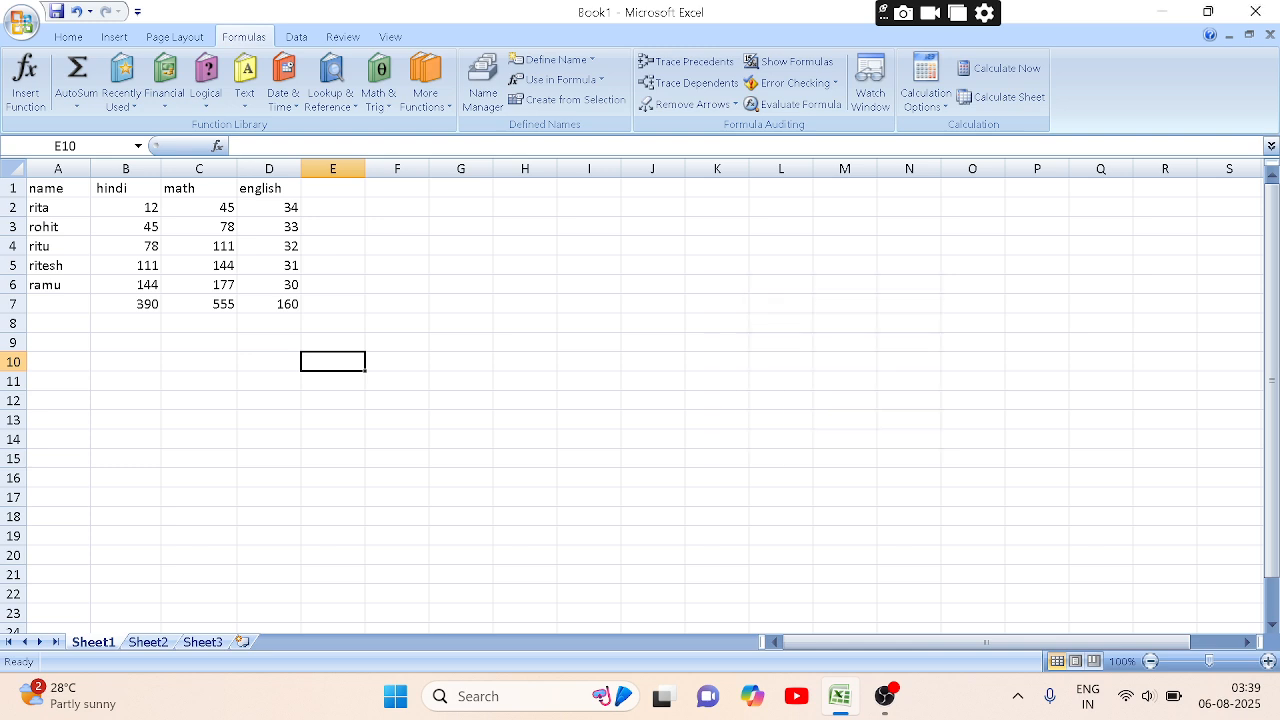